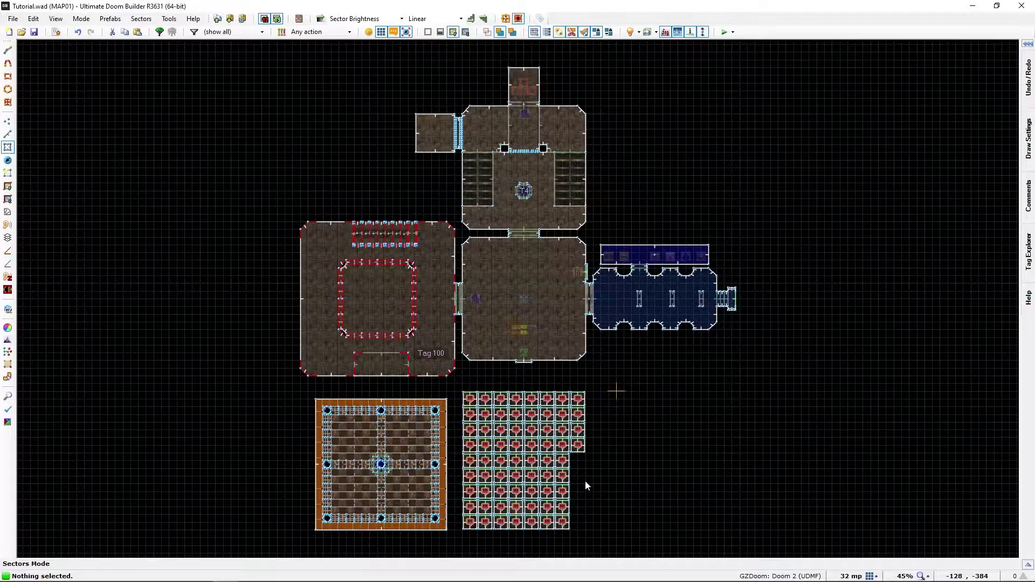
# Step: Switch to 3D Floor Mode and examine the dark stone room's raised walkway, pillars and stairs in the 3D view
pyautogui.press('f')
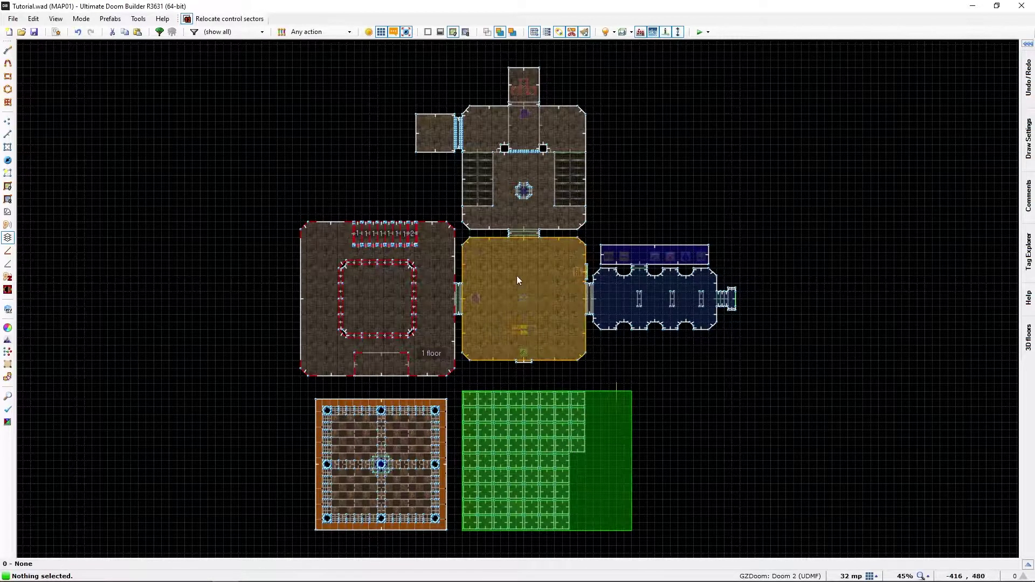
pyautogui.press('q')
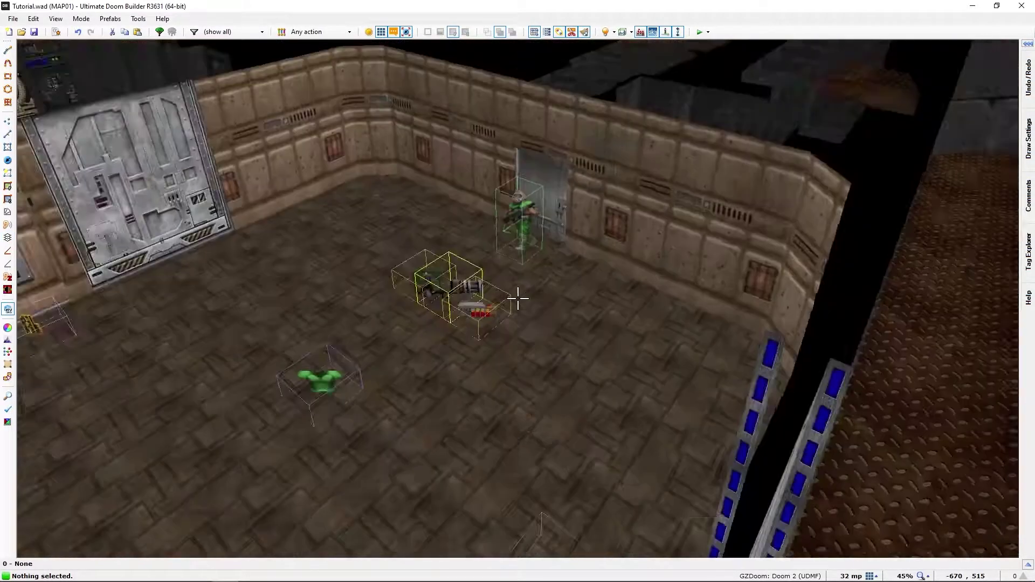
pyautogui.press('w')
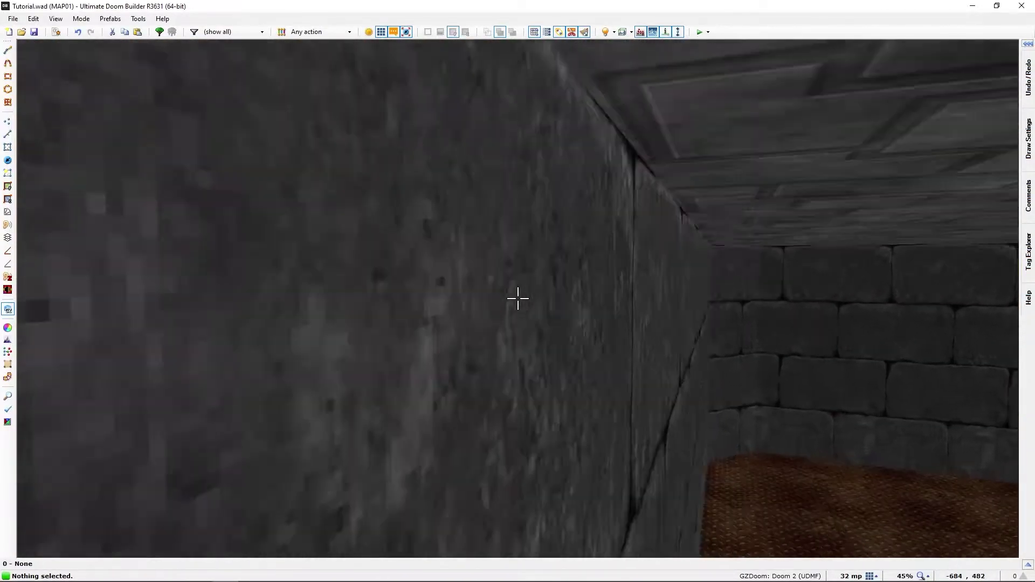
pyautogui.press('d')
pyautogui.press('a')
pyautogui.press('w')
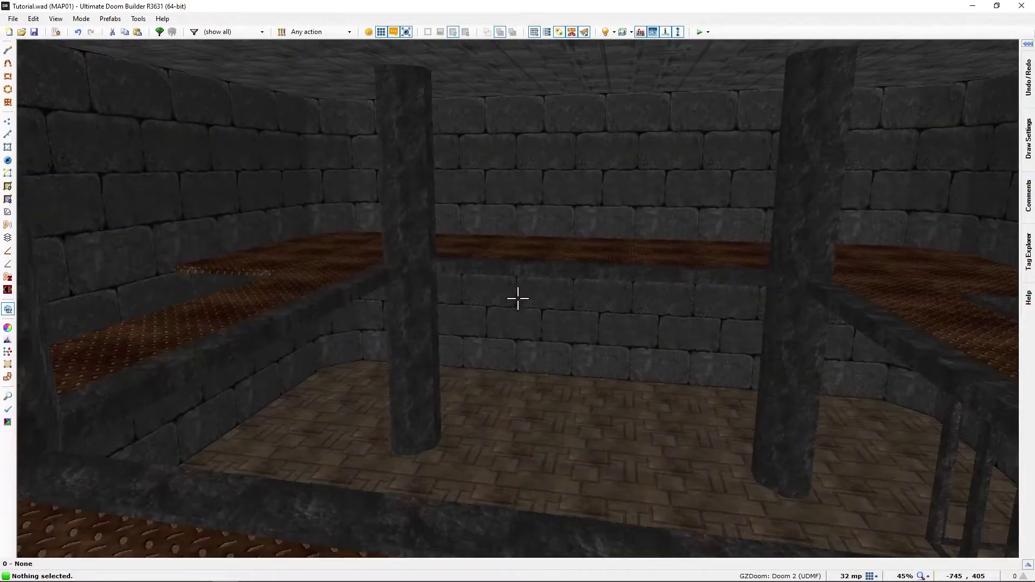
pyautogui.press('w')
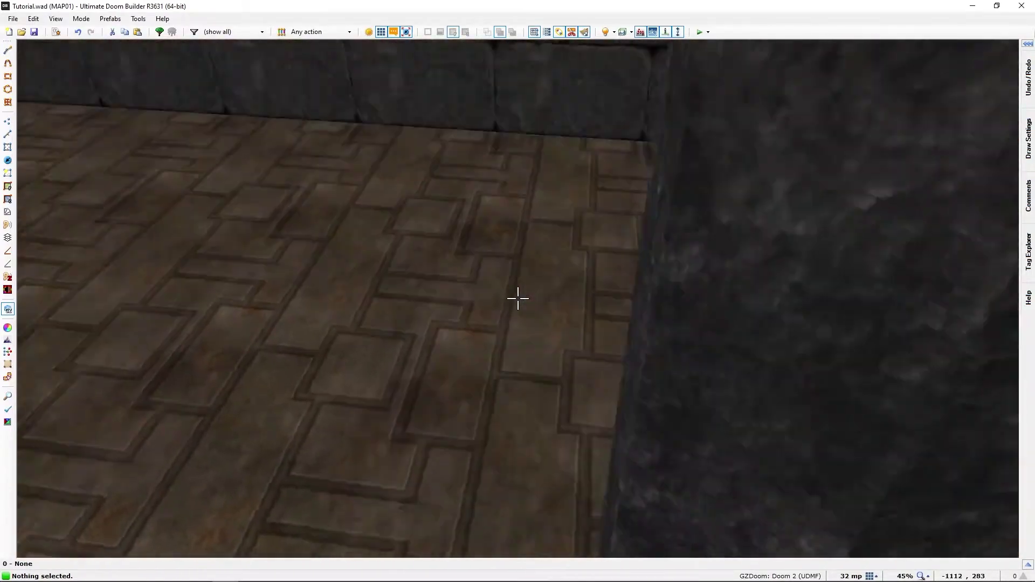
pyautogui.press('w')
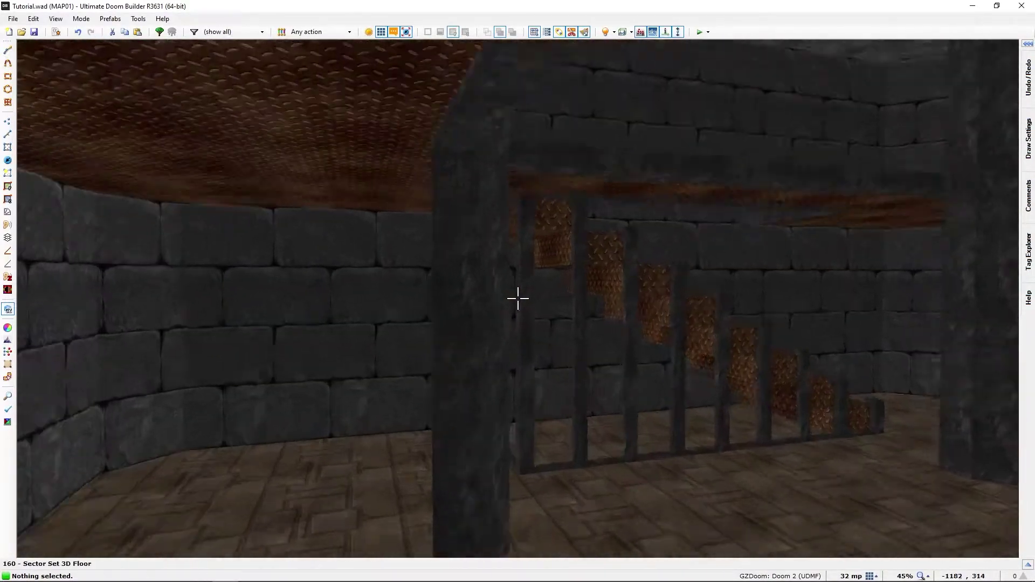
pyautogui.press('w')
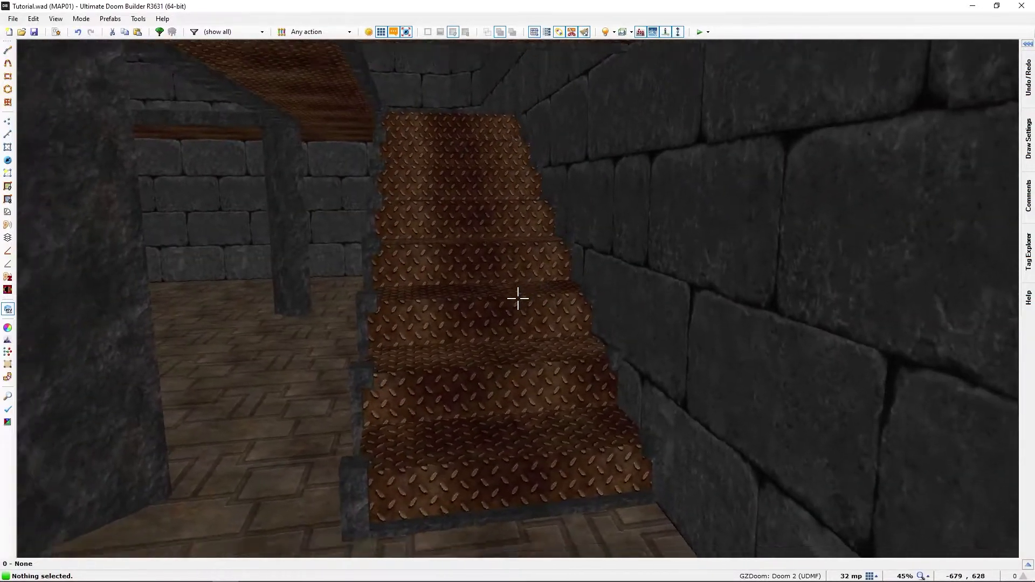
# Step: Examine the walkway's inner edge, corner pillars and barred staircase from the middle of the stone room
pyautogui.press('a')
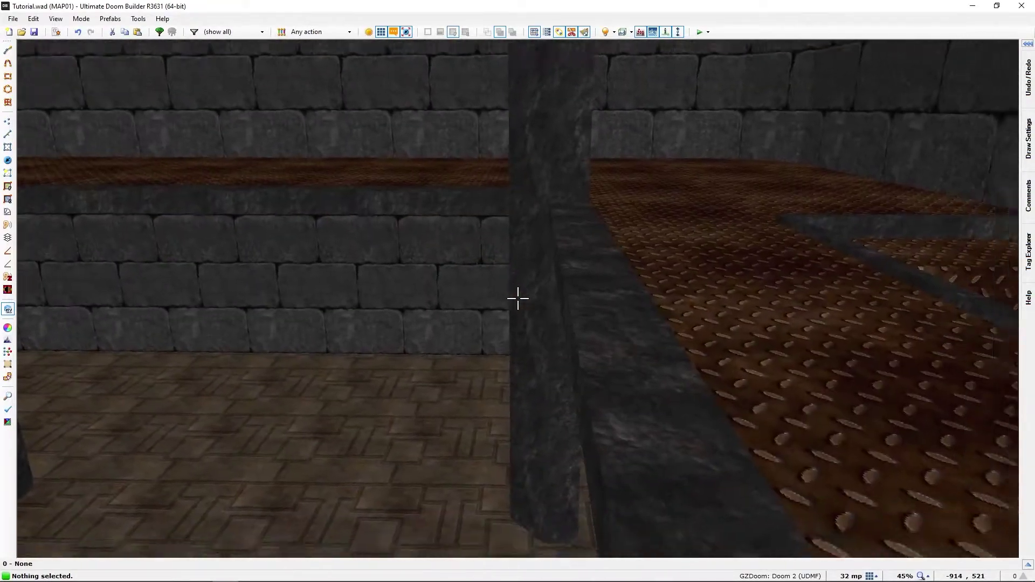
pyautogui.press('w')
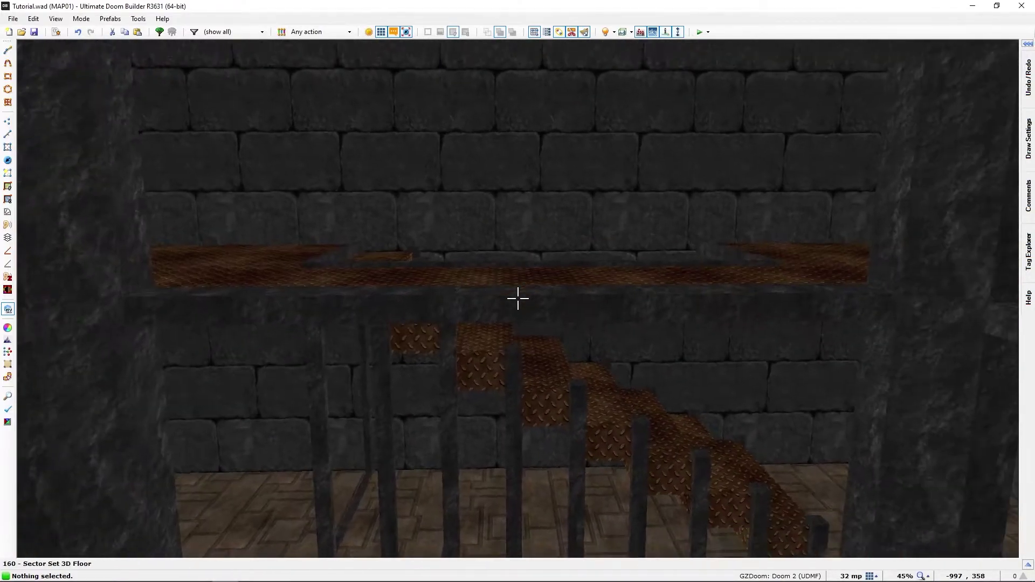
pyautogui.press('a')
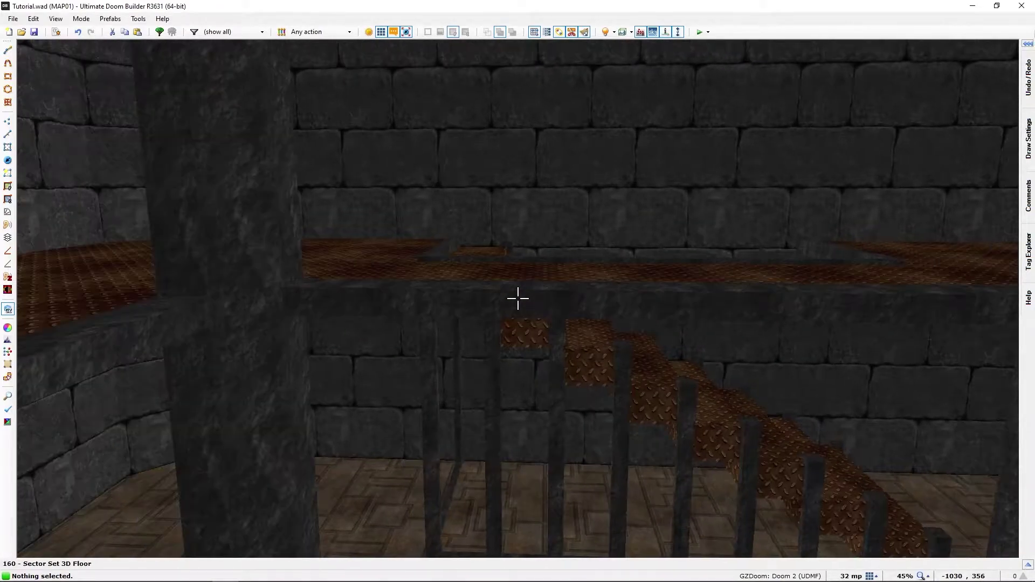
pyautogui.press('a')
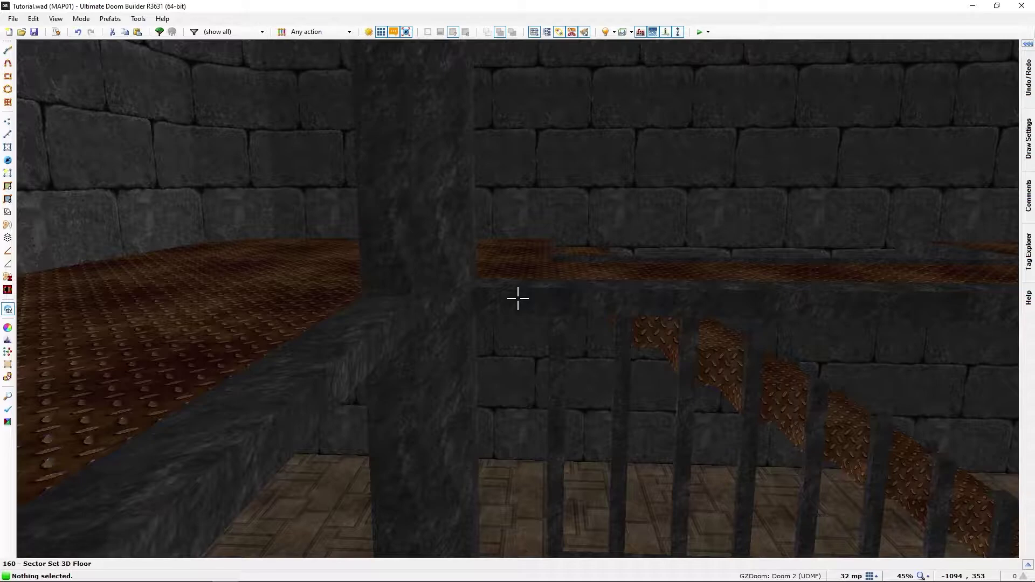
pyautogui.press('s')
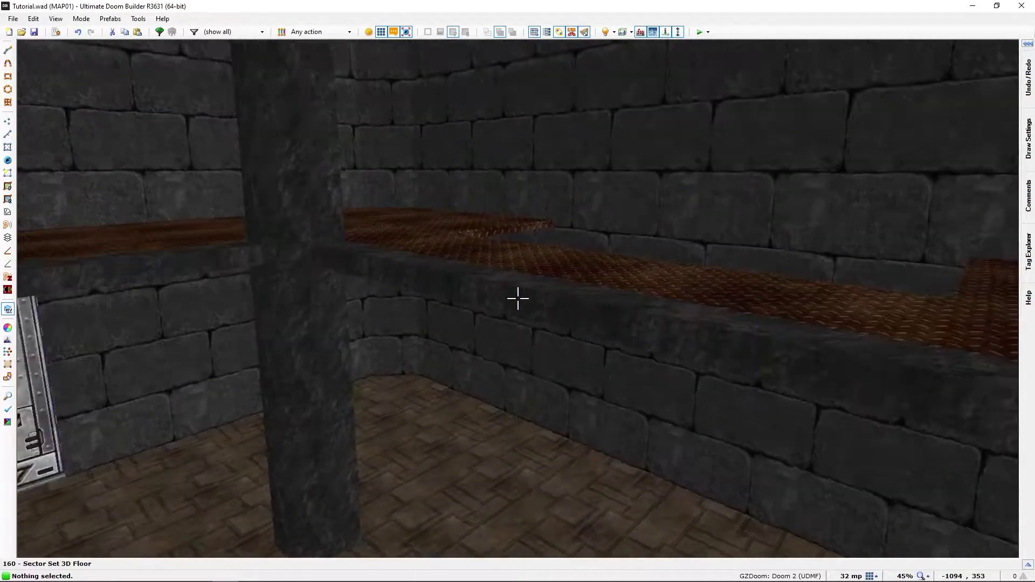
pyautogui.press('w')
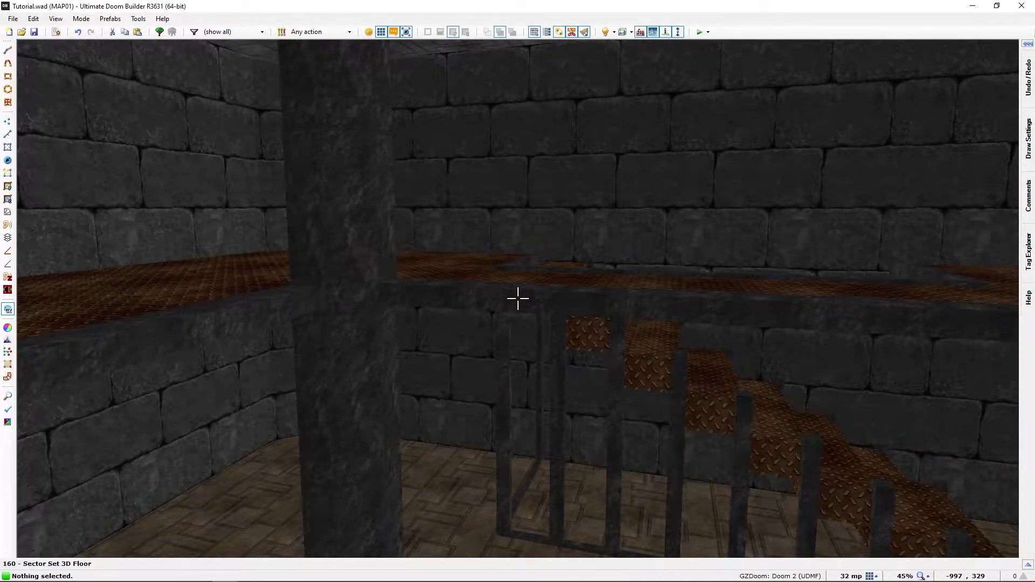
# Step: Locate the rectangular sector on the stone room's south side in the map and examine the walkway gap there in the 3D view
pyautogui.press('q')
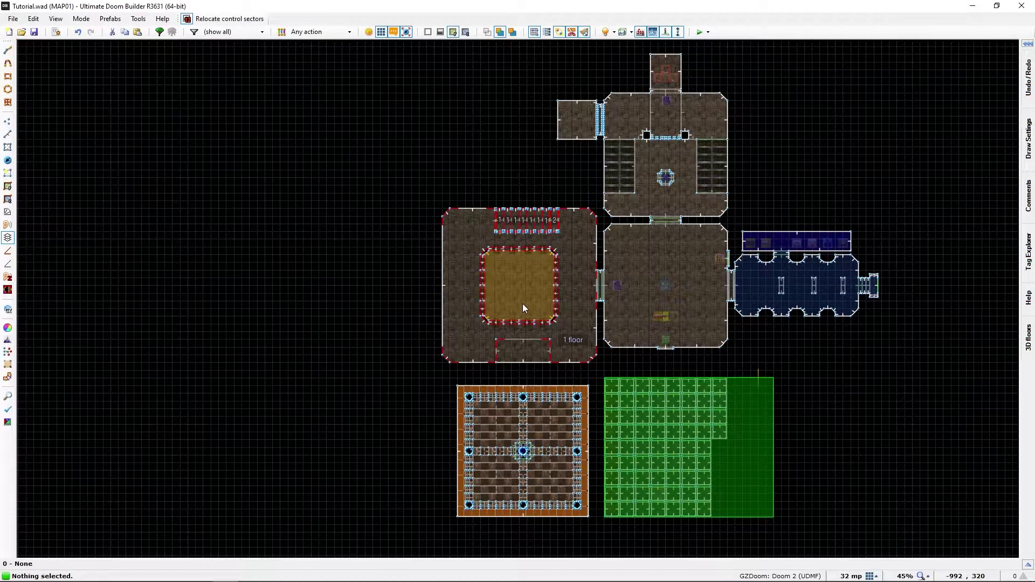
pyautogui.scroll(7, 507, 323)
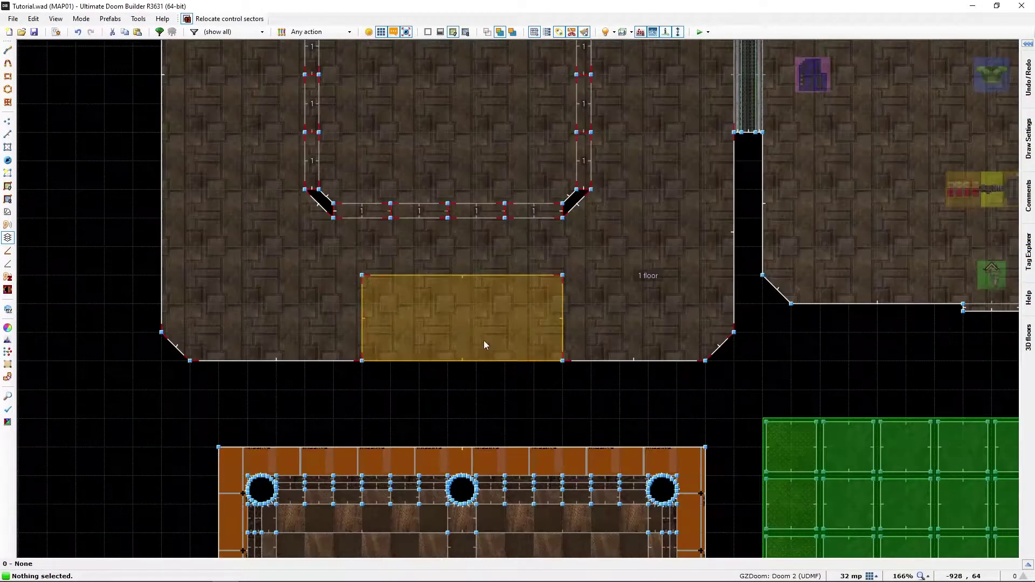
pyautogui.moveTo(499, 317); pyautogui.dragTo(401, 317, button='middle')
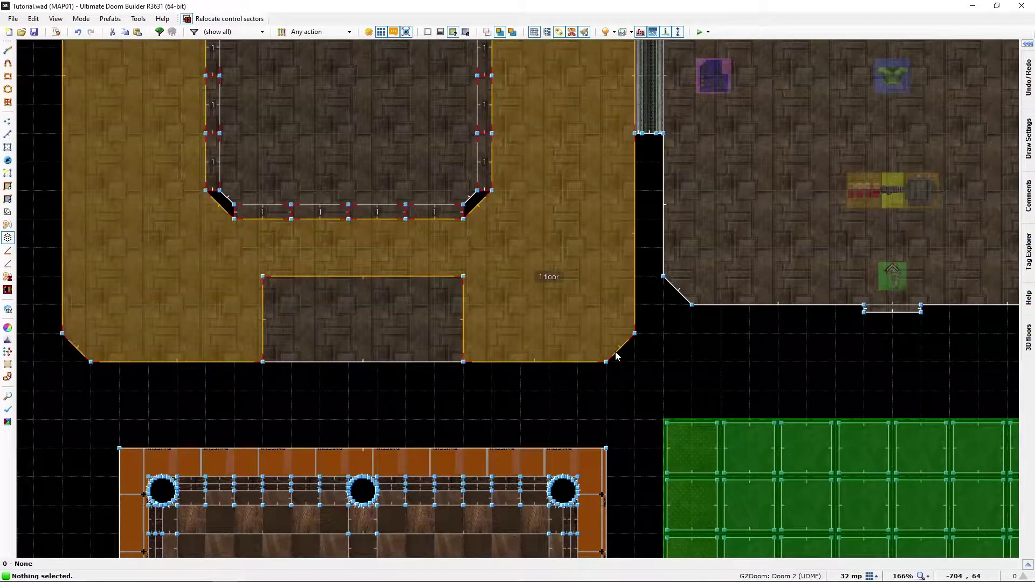
pyautogui.press('q')
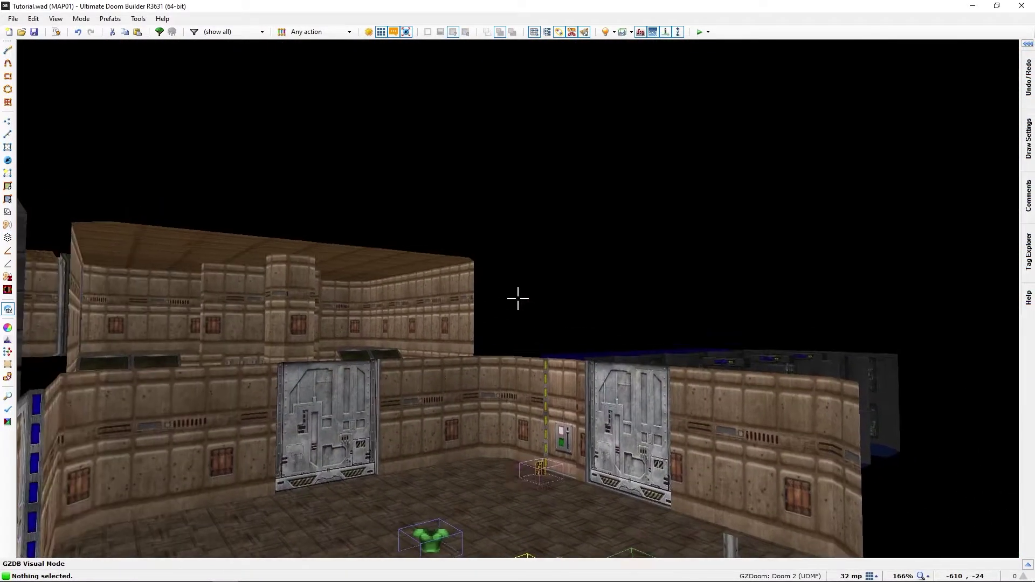
pyautogui.press('w')
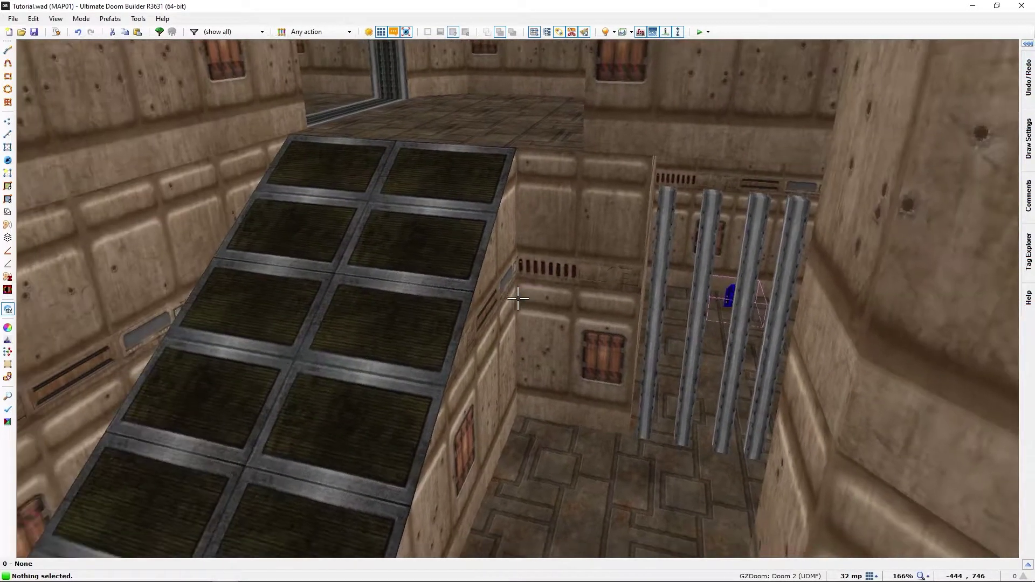
pyautogui.press('a')
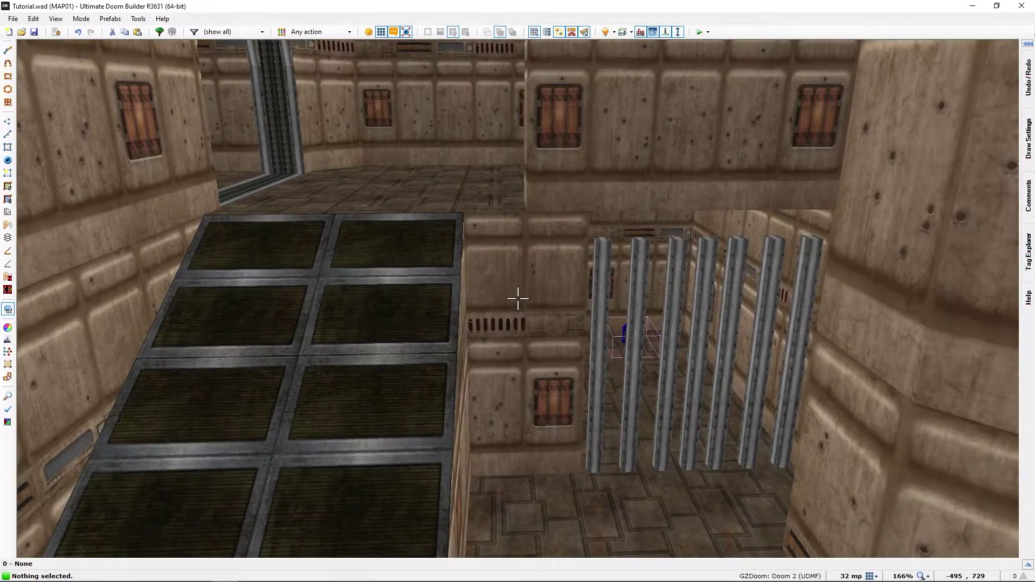
pyautogui.press('w')
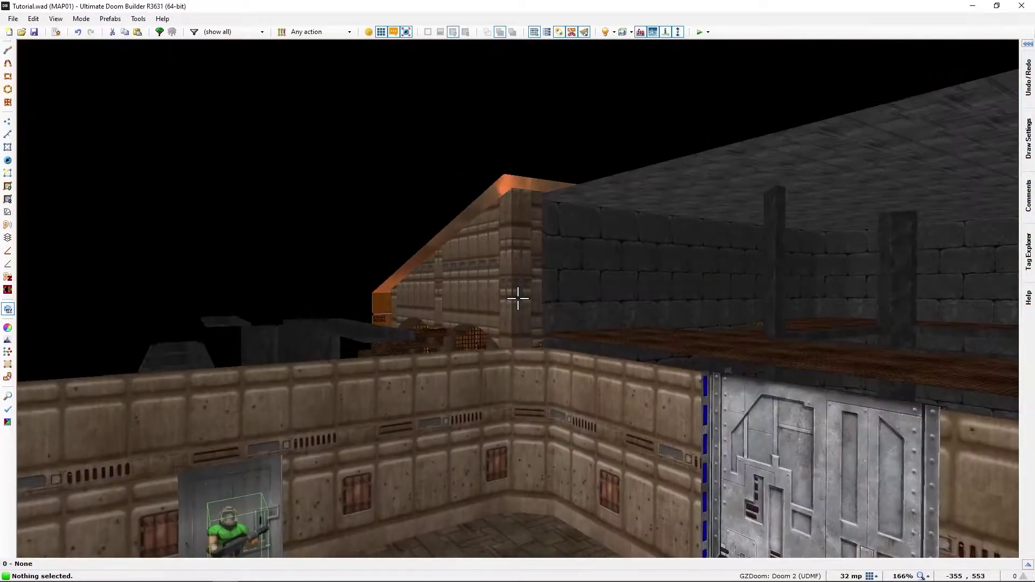
pyautogui.press('w')
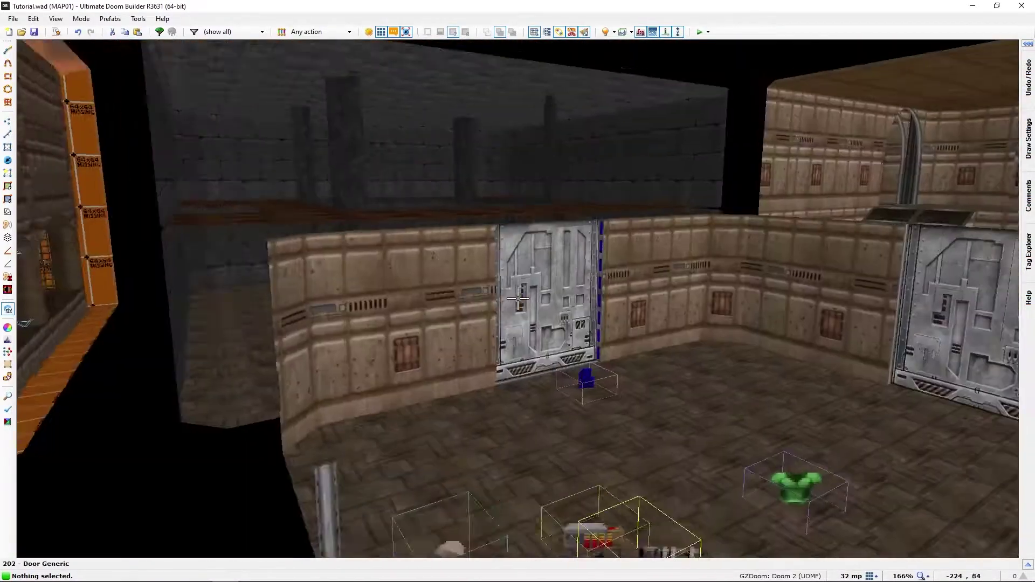
pyautogui.press('w')
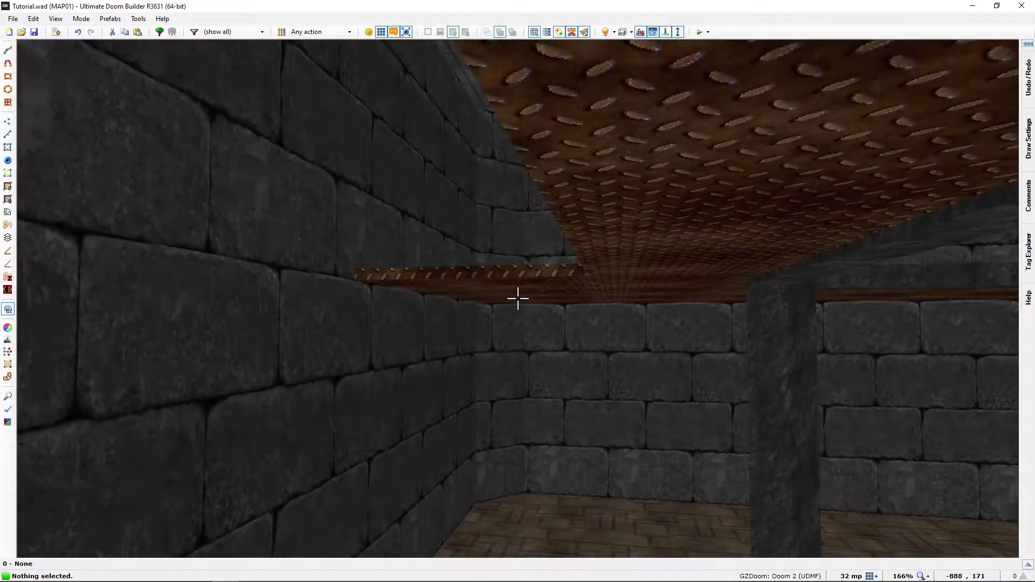
# Step: Add a 3D floor to the rectangular sector on the room's south side with top height 134 and bottom height 128
pyautogui.press('q')
pyautogui.moveTo(505, 285); pyautogui.dragTo(571, 335, button='middle')
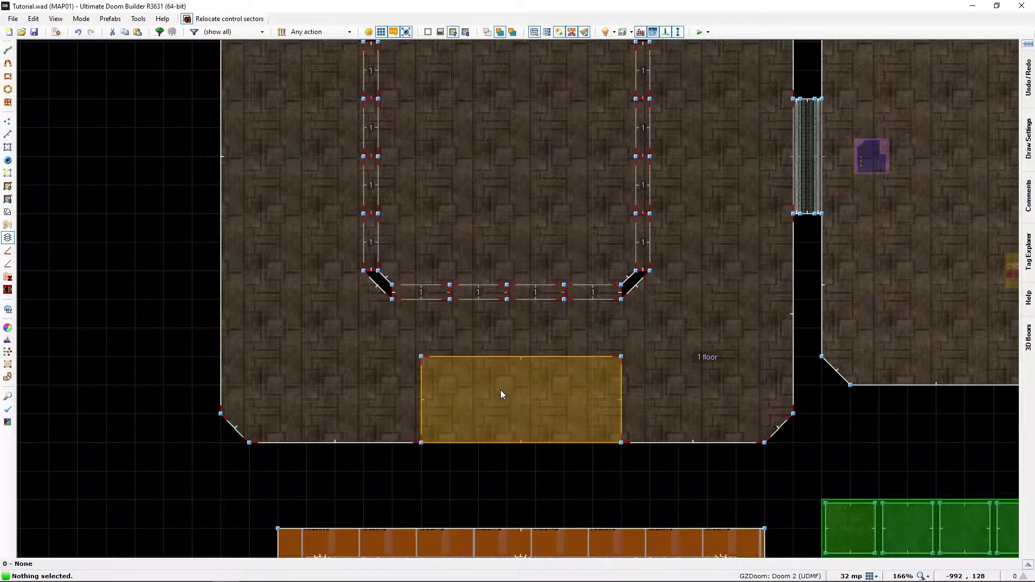
pyautogui.rightClick(500, 390)
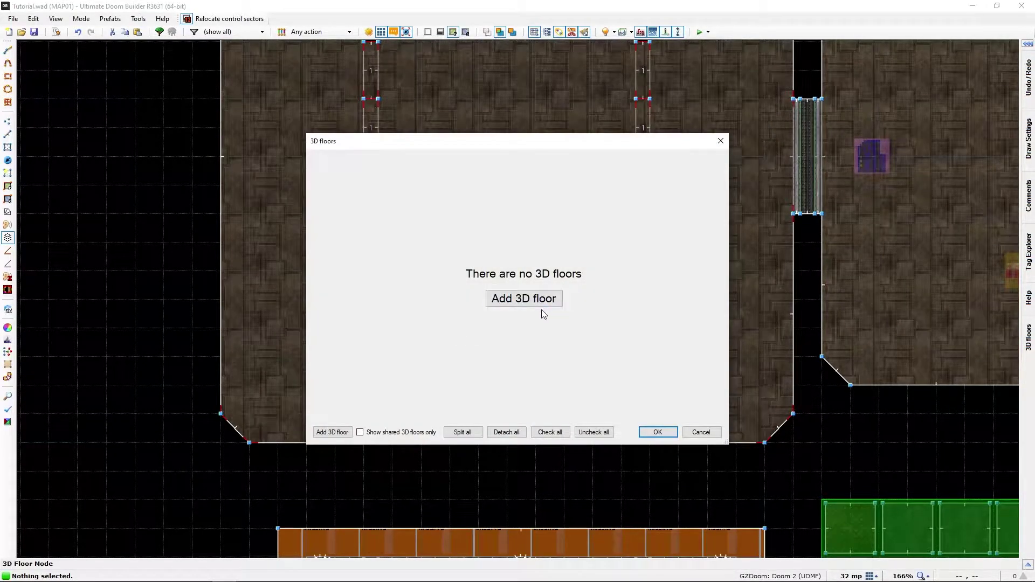
pyautogui.click(540, 301)
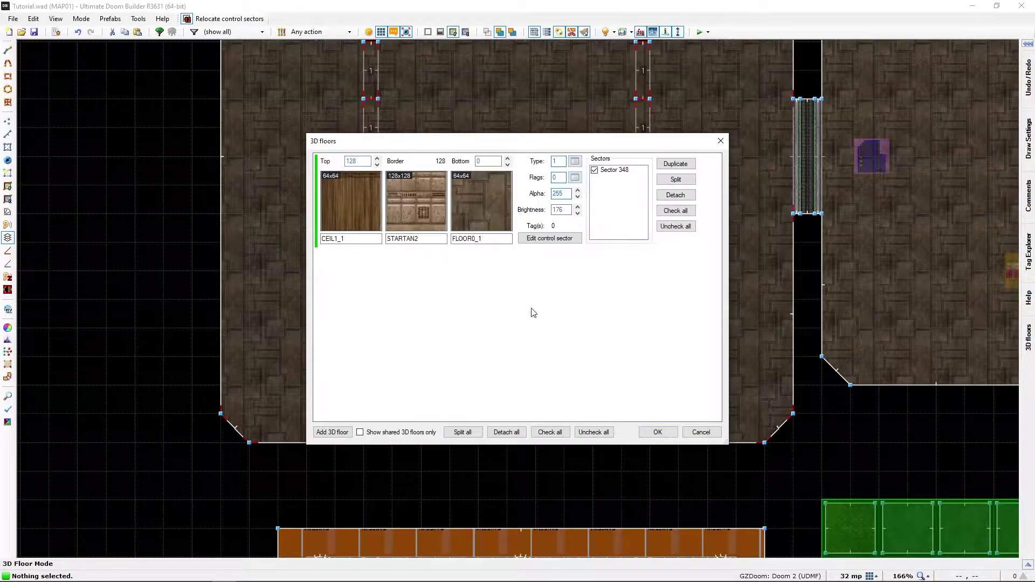
pyautogui.doubleClick(358, 161)
pyautogui.write('134')
pyautogui.press('Tab')
pyautogui.write('128')
# Step: Assign the rusty metal flat CEIL5_2 as the top texture of the new 3D floor
pyautogui.doubleClick(347, 241)
pyautogui.press('BackSpace')
pyautogui.click(367, 204)
pyautogui.scroll(-3, 584, 423)
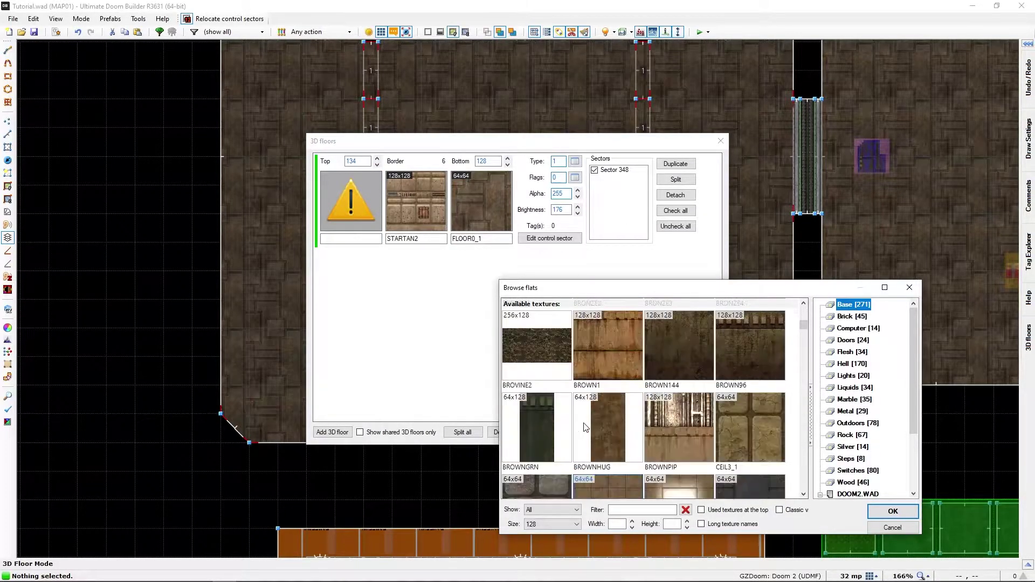
pyautogui.scroll(-3, 584, 423)
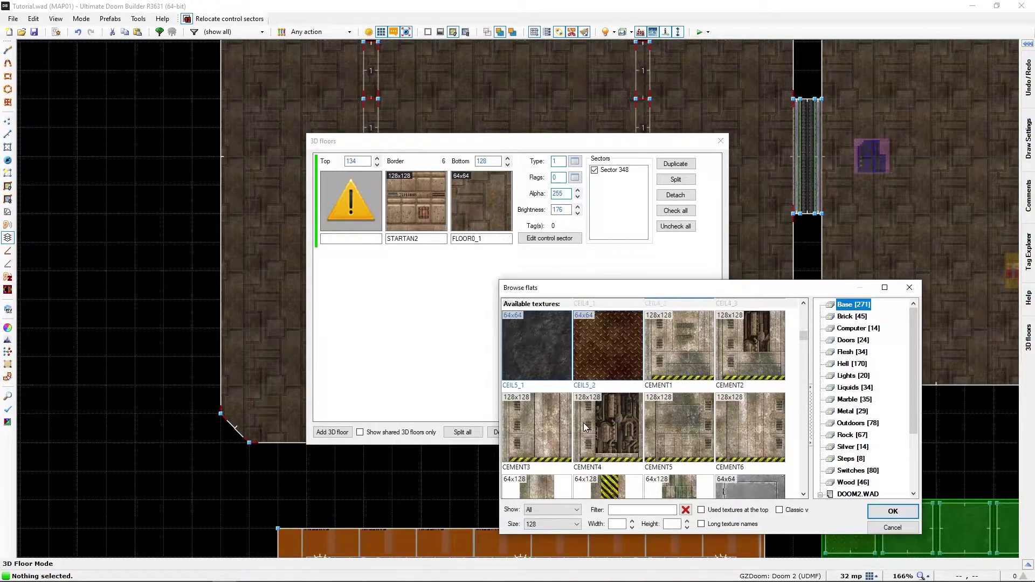
pyautogui.click(545, 349)
pyautogui.click(617, 361)
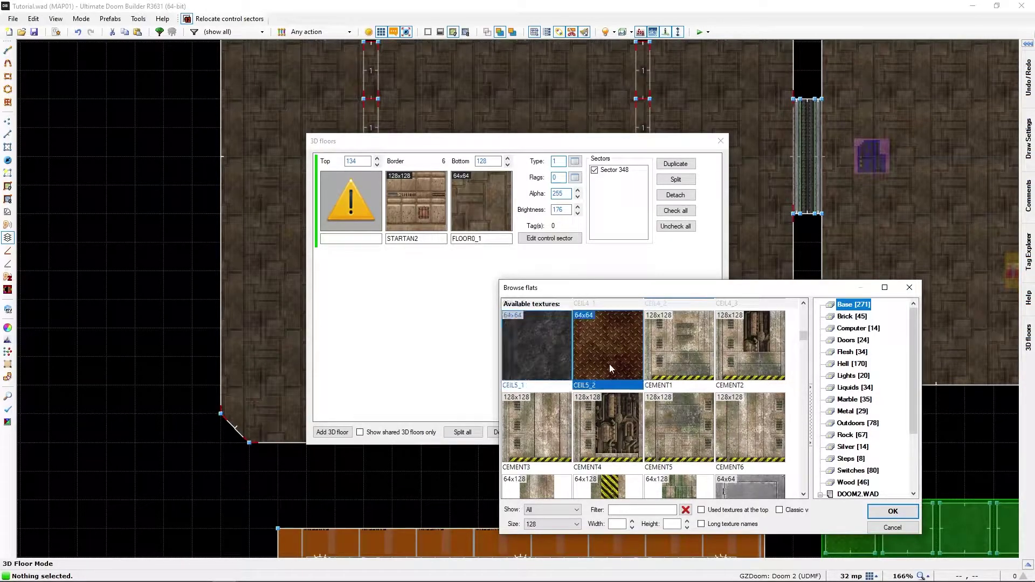
pyautogui.click(894, 512)
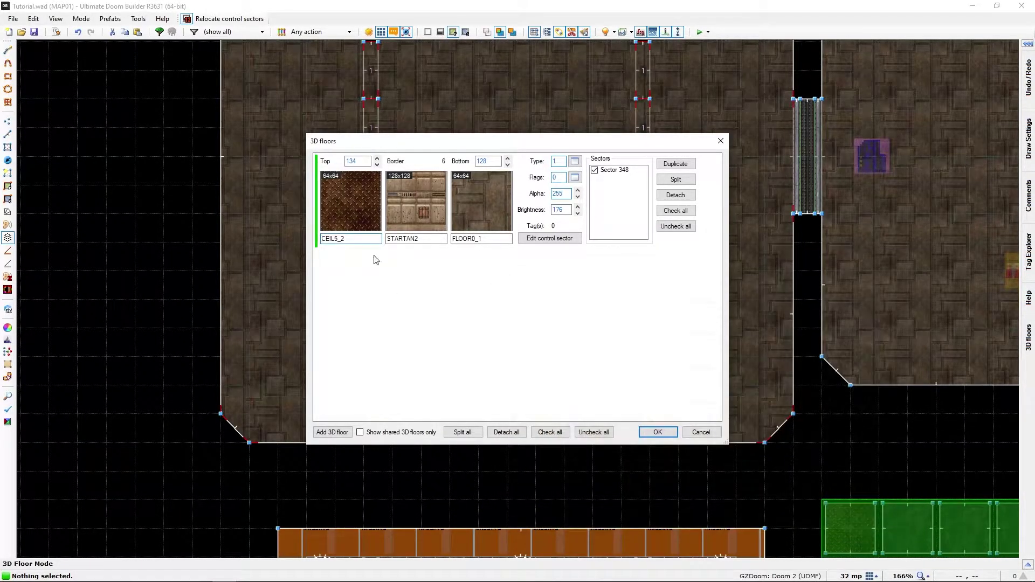
# Step: Copy the CEIL5_2 texture to the new 3D floor's border and bottom surfaces, and apply the 3D floor settings
pyautogui.doubleClick(350, 238)
pyautogui.hotkey('ctrl', 'c')
pyautogui.doubleClick(429, 238)
pyautogui.hotkey('ctrl', 'v')
pyautogui.press('Tab')
pyautogui.hotkey('ctrl', 'v')
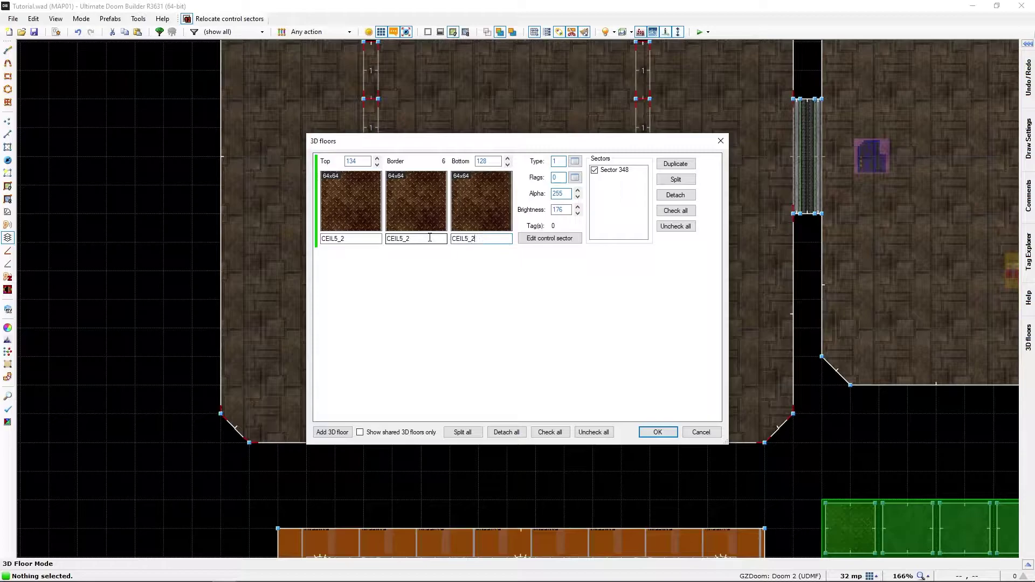
pyautogui.click(658, 432)
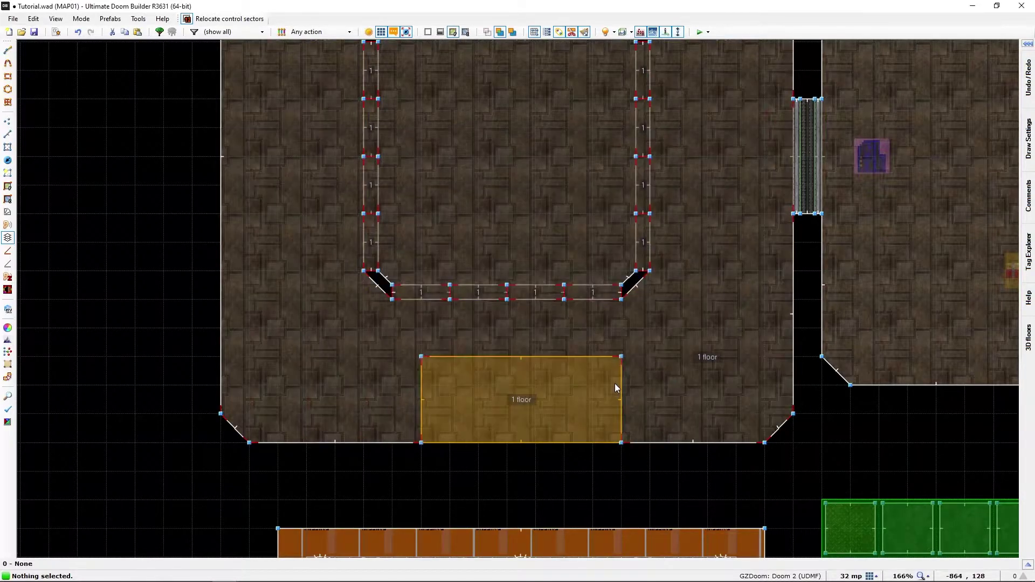
# Step: Examine in the 3D view how the new platform lines up with the surrounding walkway
pyautogui.press('w')
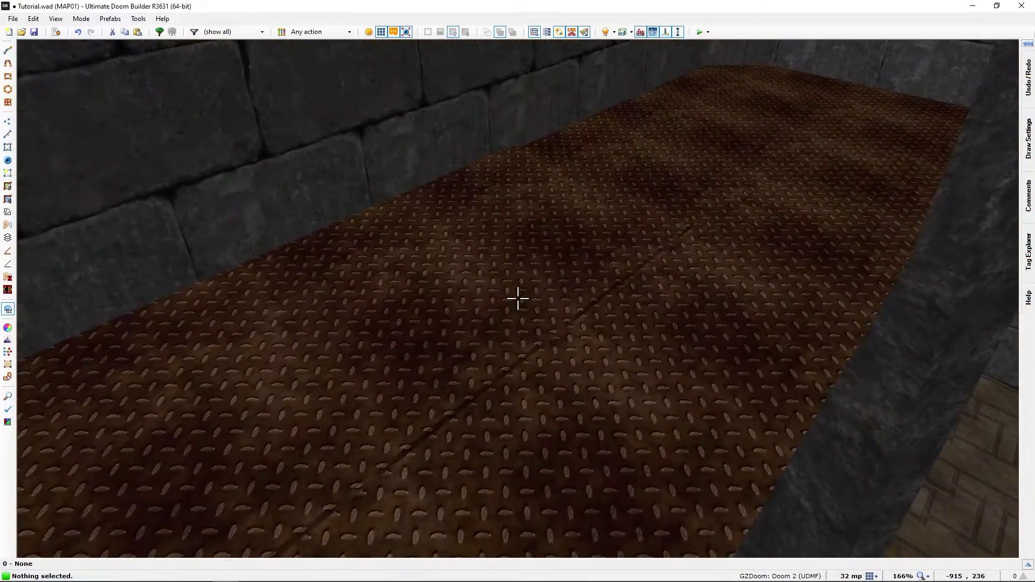
pyautogui.press('e')
pyautogui.press('w')
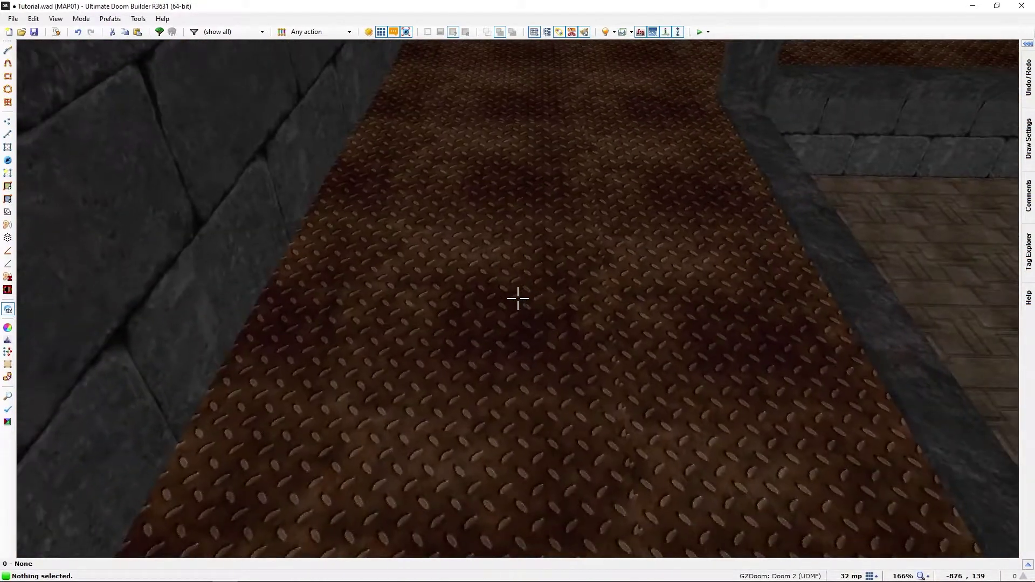
pyautogui.press('w')
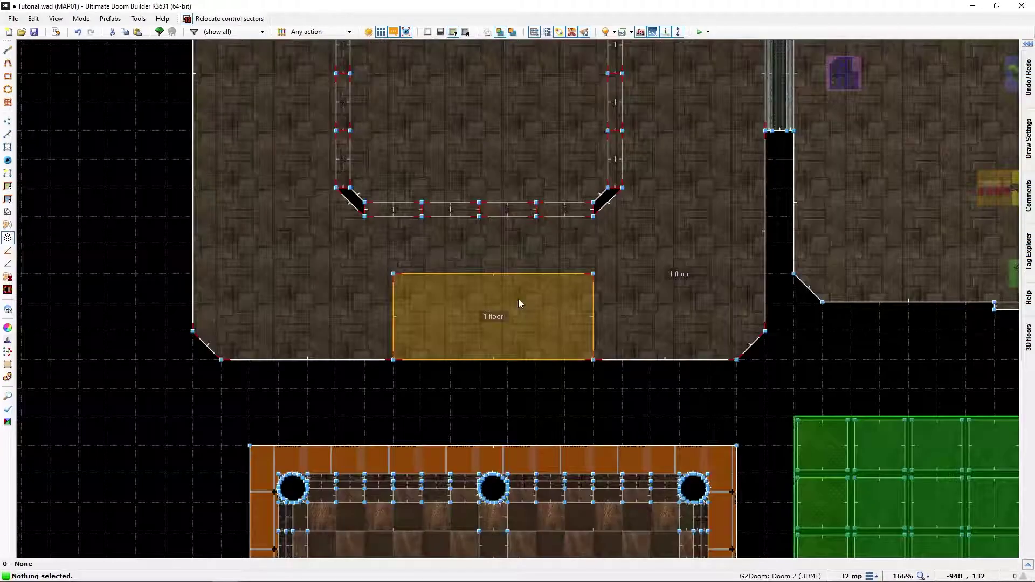
# Step: Set the rectangular platform's 3D floor top height to 132 to match the surrounding walkway
pyautogui.rightClick(501, 236)
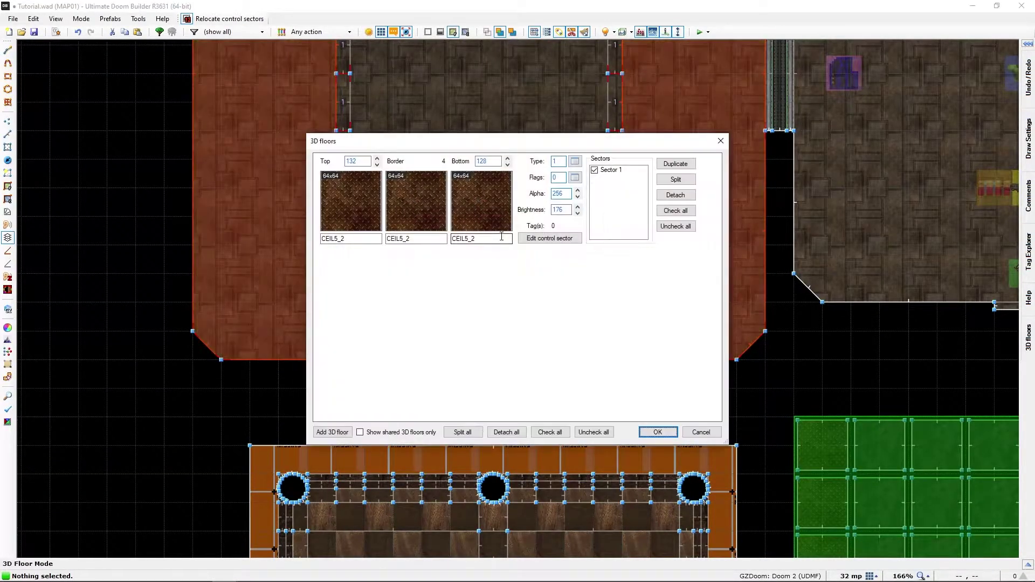
pyautogui.press('Escape')
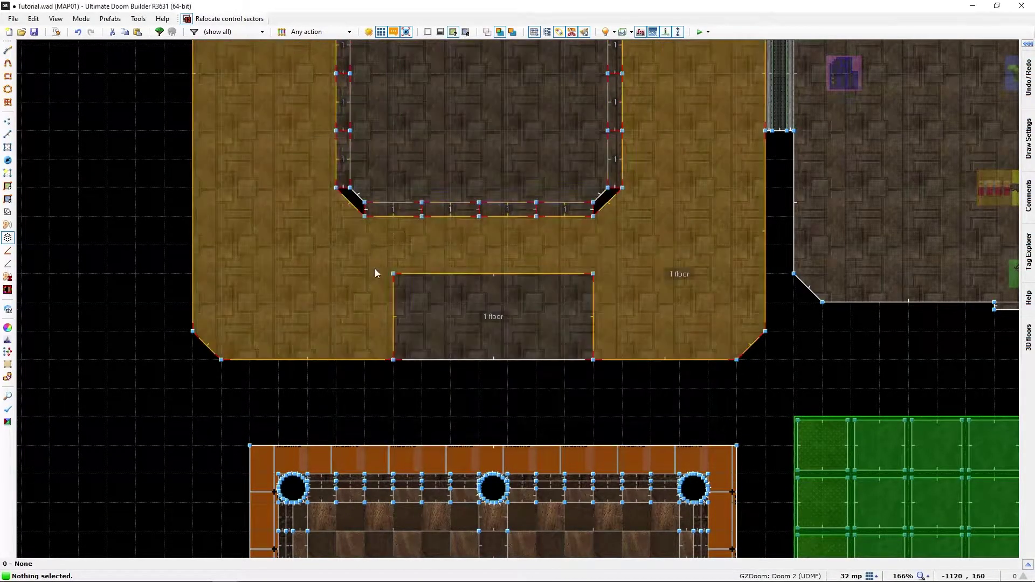
pyautogui.rightClick(436, 293)
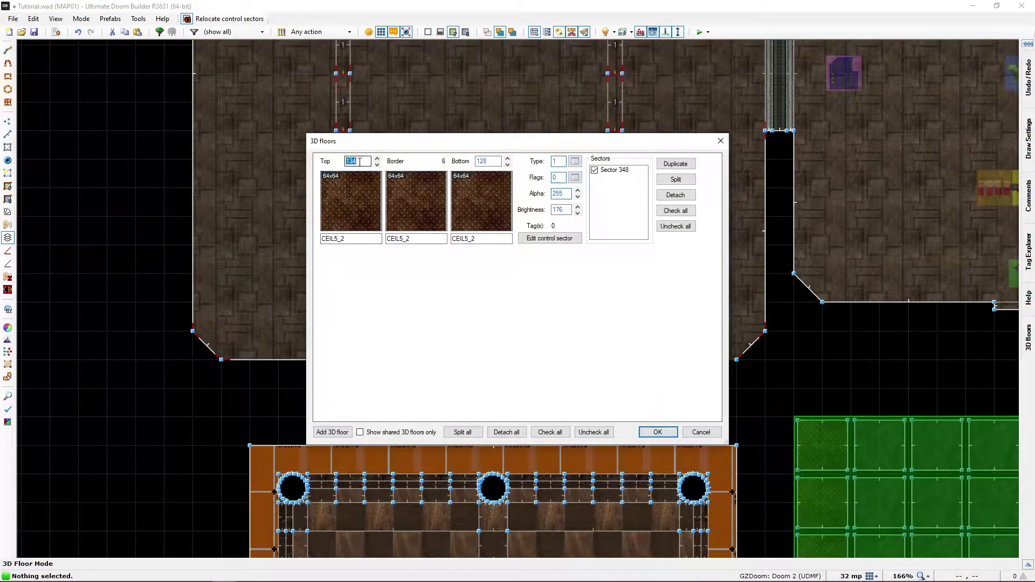
pyautogui.click(360, 162)
pyautogui.click(658, 432)
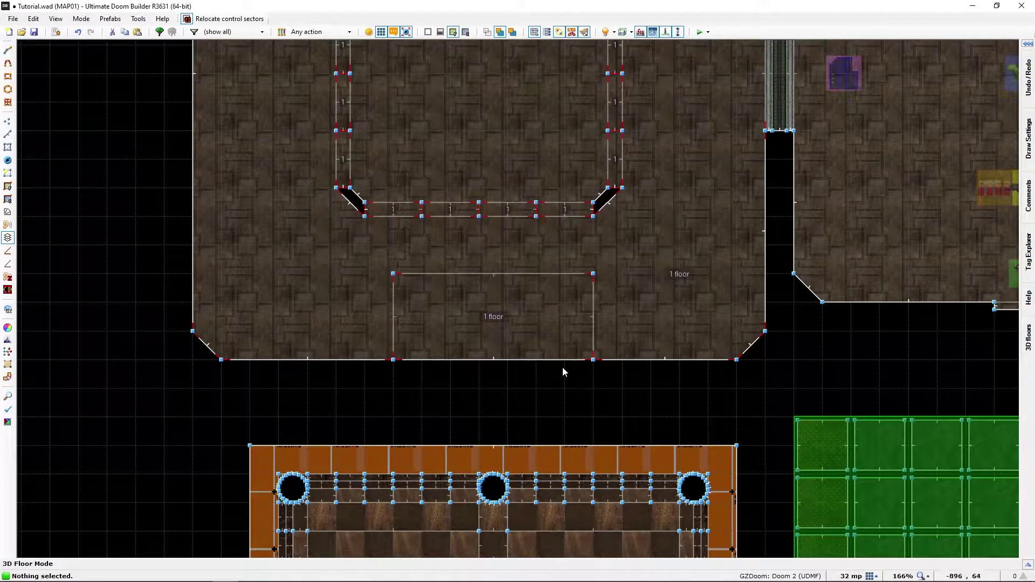
# Step: Examine in the 3D view whether the platform's surface sits flush with the surrounding walkway
pyautogui.press('w')
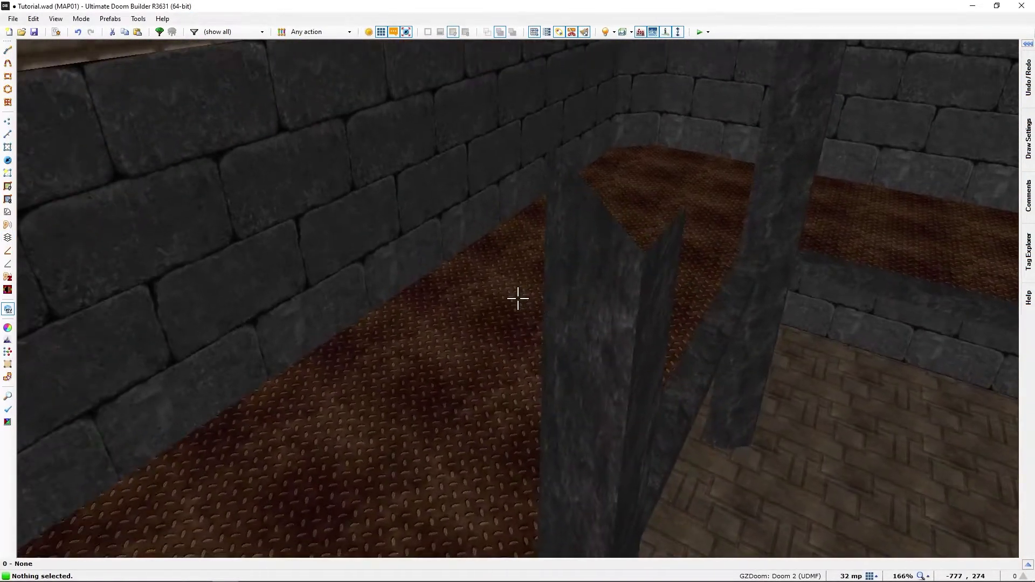
pyautogui.press('a')
pyautogui.press('a')
pyautogui.press('a')
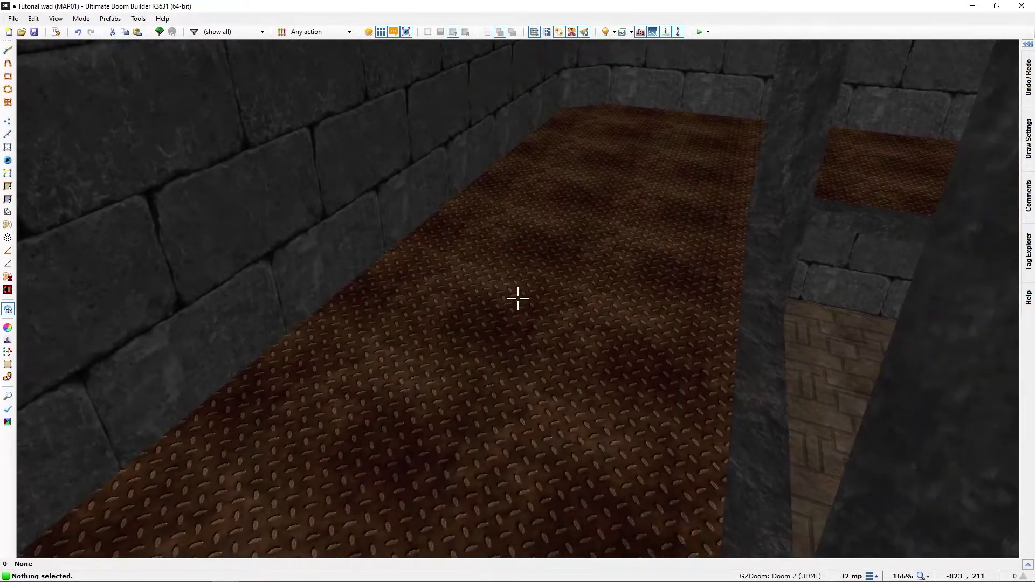
pyautogui.press('a')
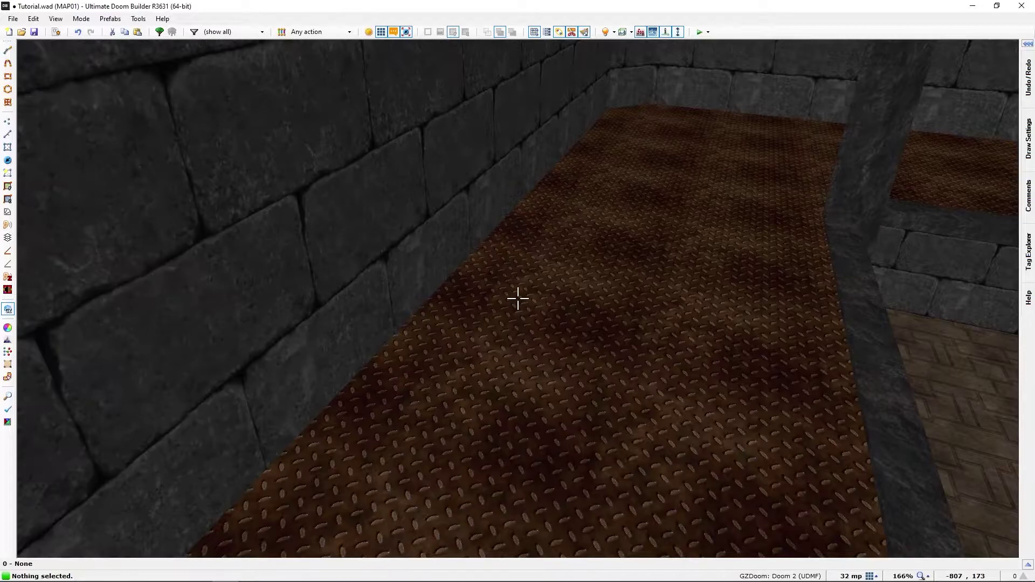
pyautogui.press('w')
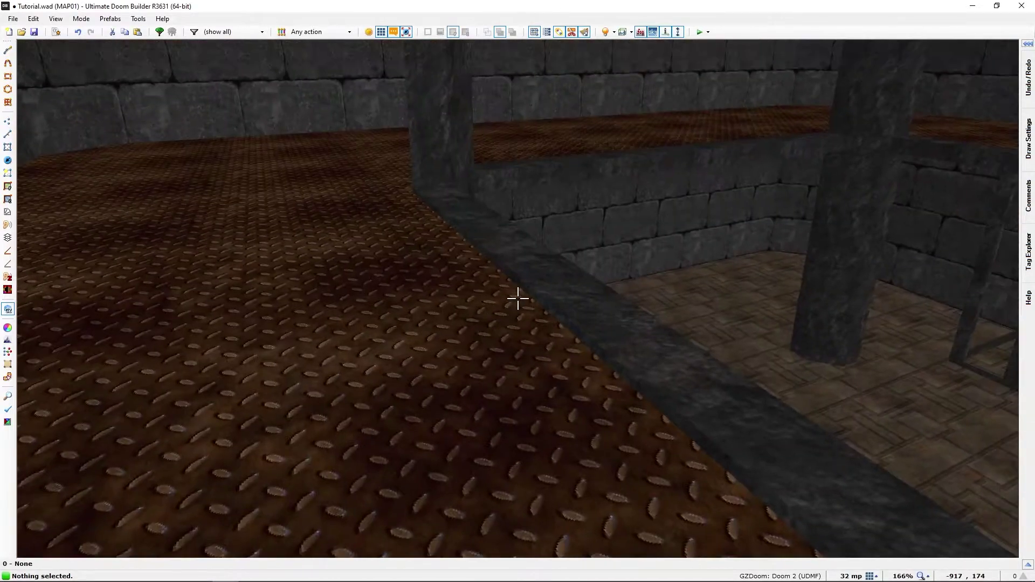
pyautogui.press('w')
pyautogui.press('w')
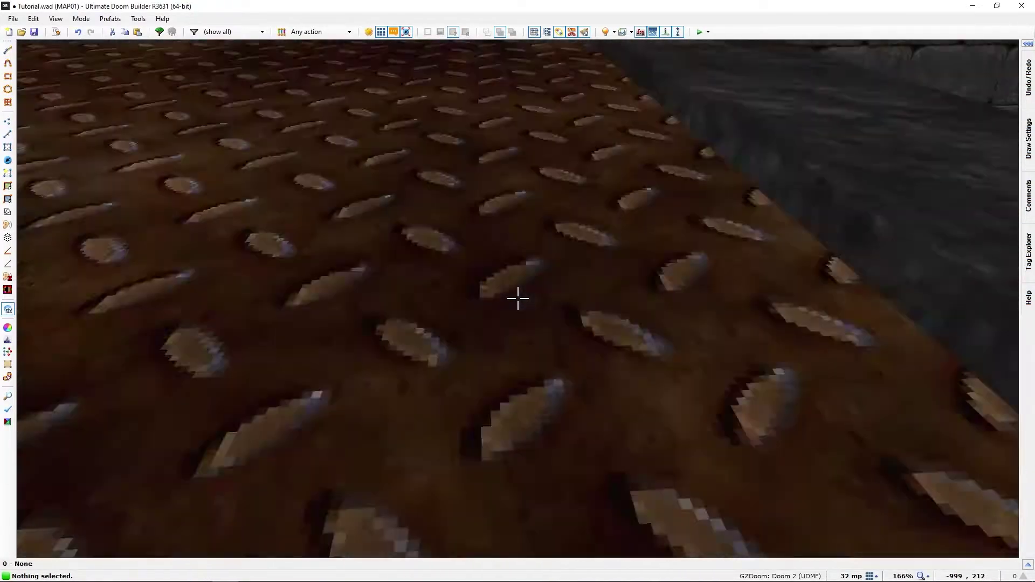
pyautogui.press('w')
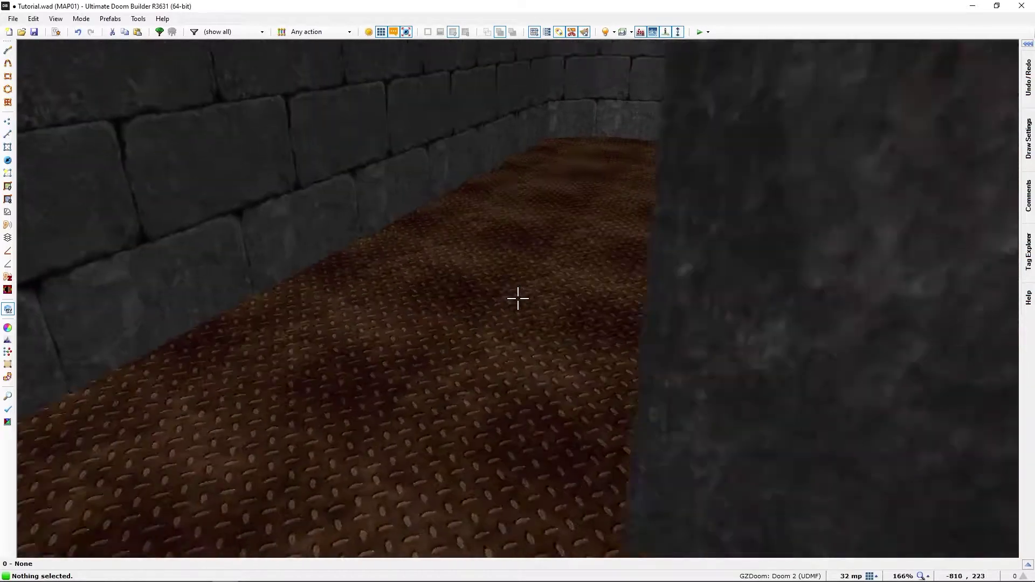
pyautogui.press('s')
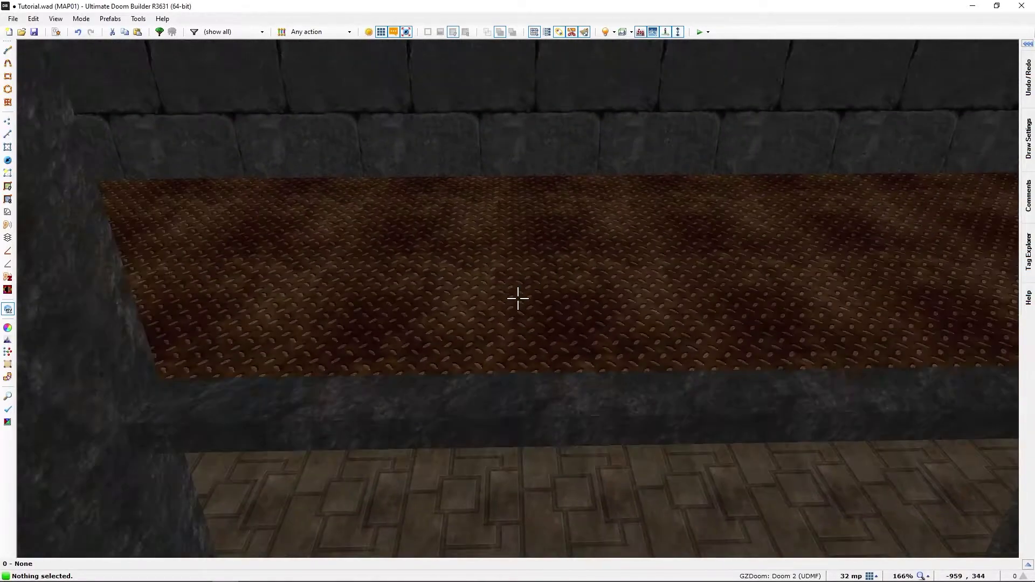
pyautogui.press('w')
pyautogui.press('s')
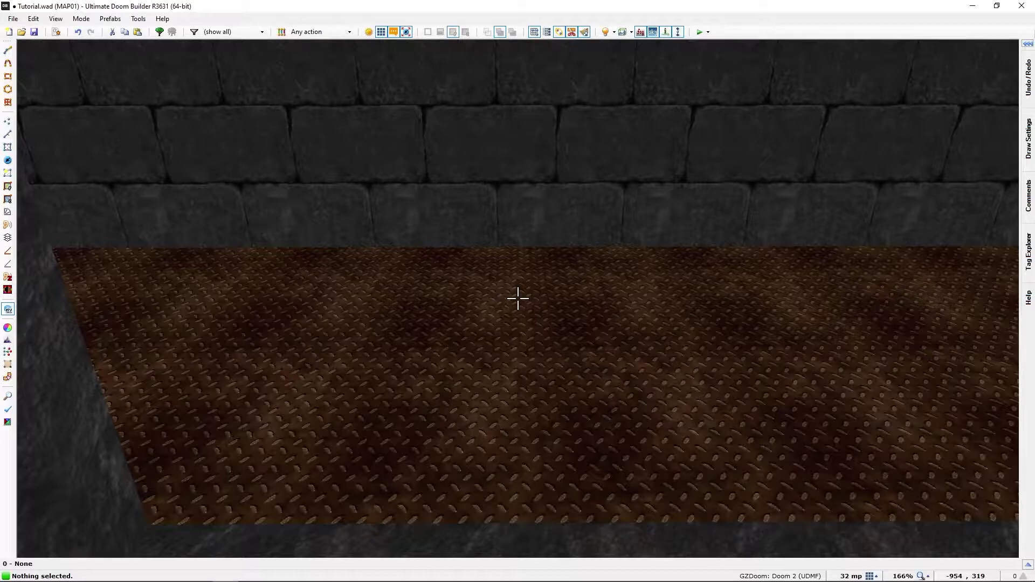
# Step: Try sloping the platform's top surface by raising and lowering its east edge with the visual slope handle
pyautogui.press('h')
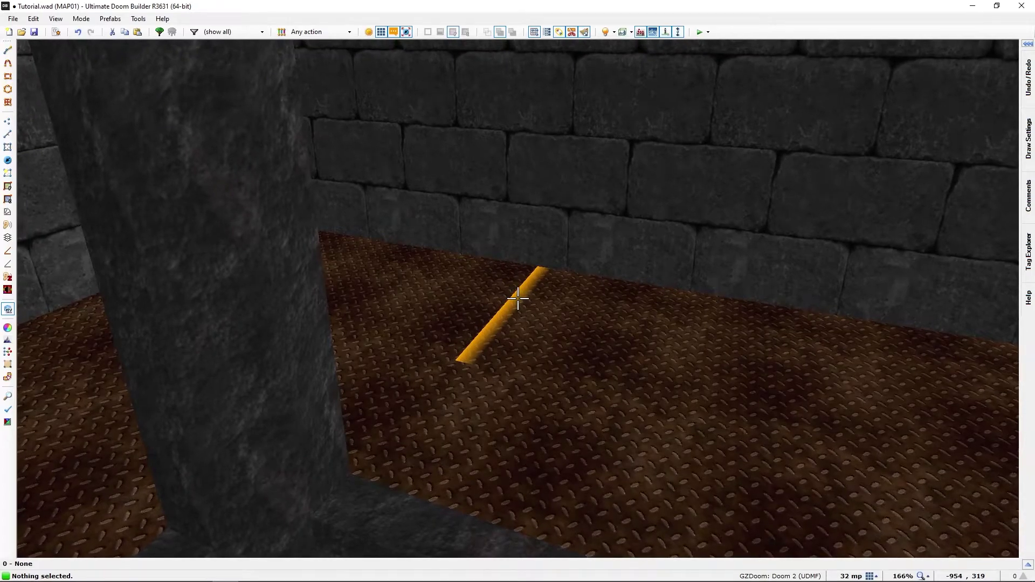
pyautogui.scroll(3, 518, 298)
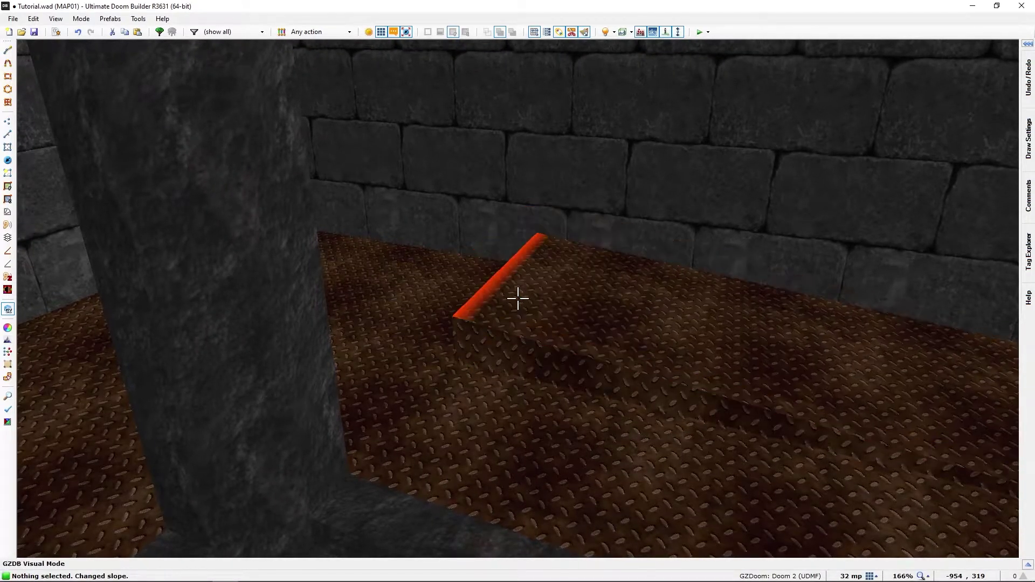
pyautogui.scroll(-5, 517, 298)
# Step: Slope the rectangular platform down at its east edge toward the room's floor, using its west edge as the pivot
pyautogui.press('e')
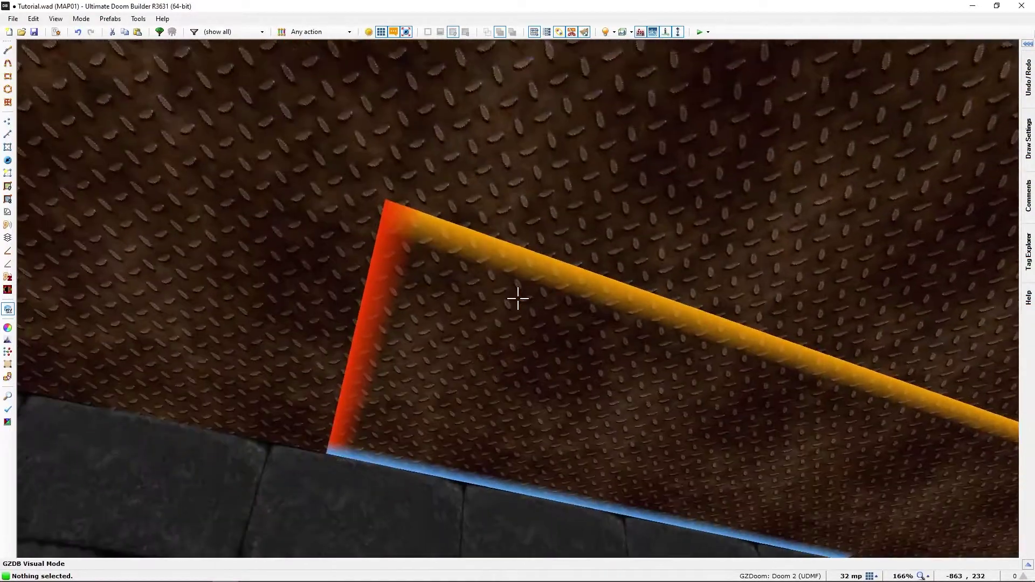
pyautogui.press('d')
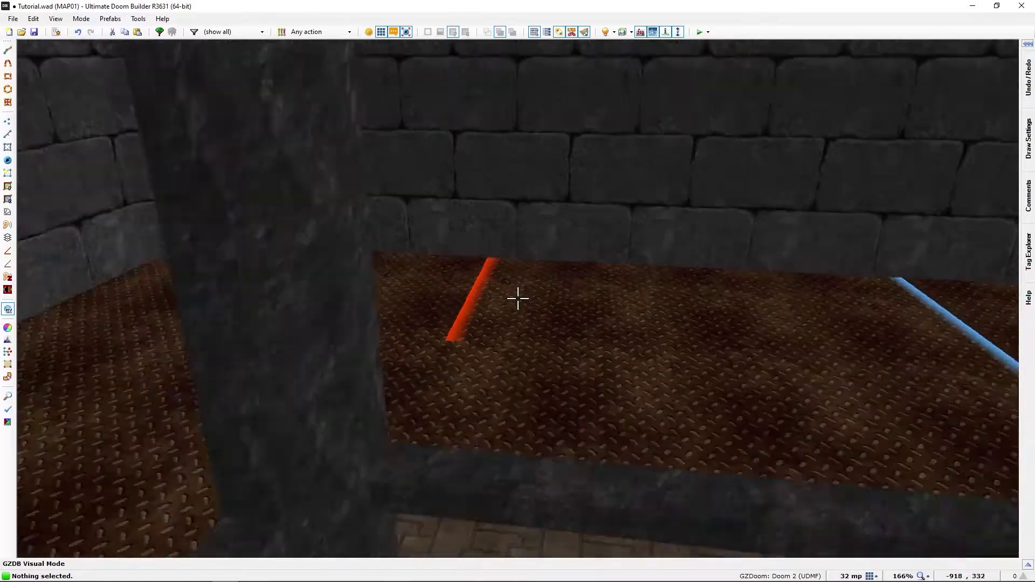
pyautogui.scroll(-4, 518, 299)
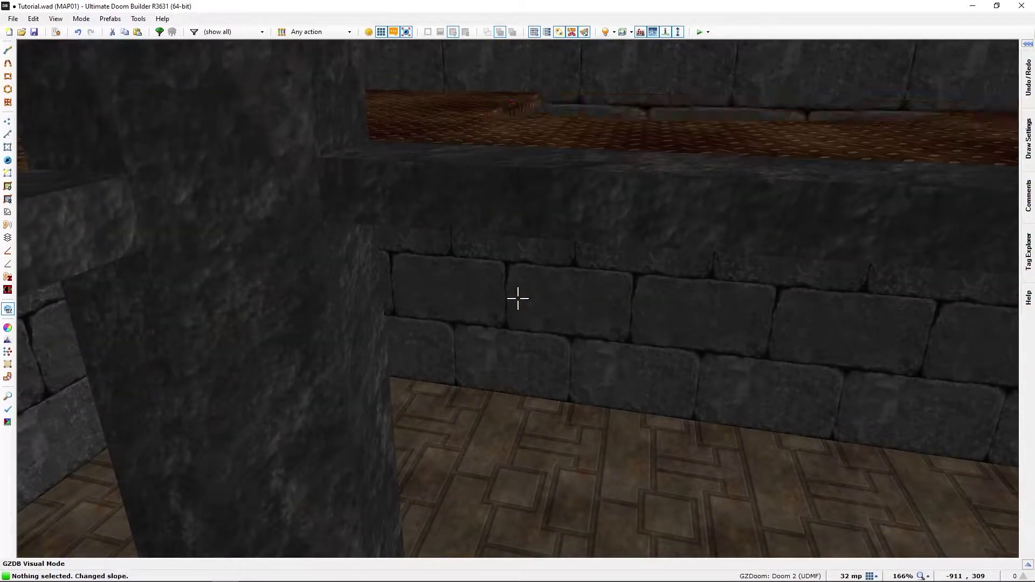
pyautogui.press('e')
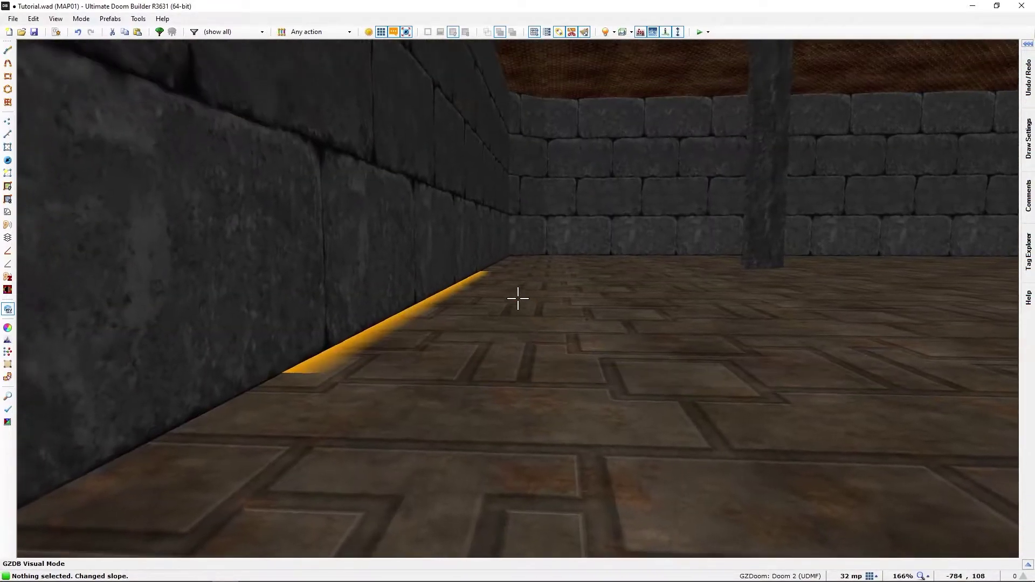
pyautogui.scroll(-3, 518, 298)
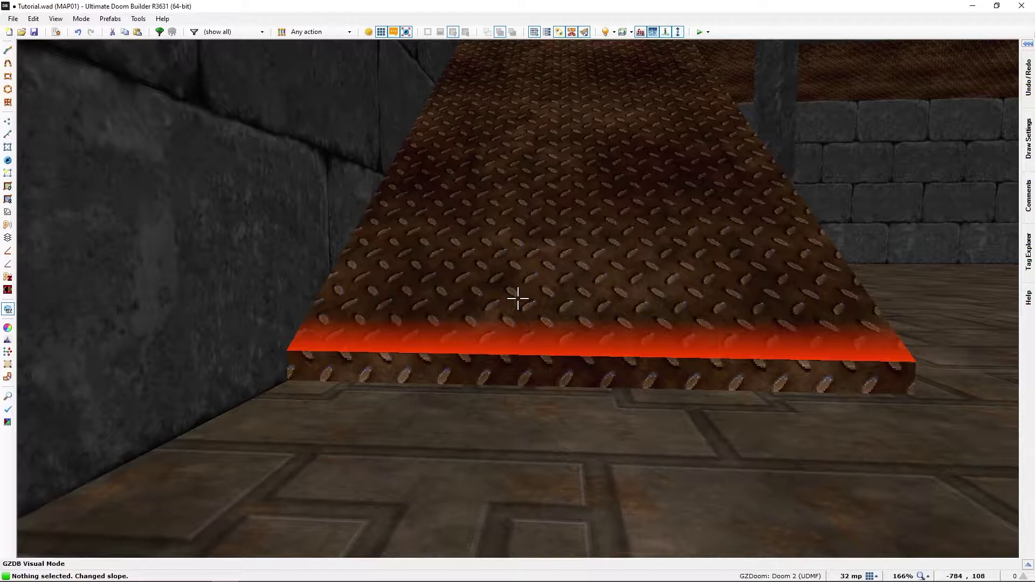
# Step: Fine-tune the slope of the ramp's top surface until its lower east edge is flush with the room's floor
pyautogui.scroll(-2, 518, 299)
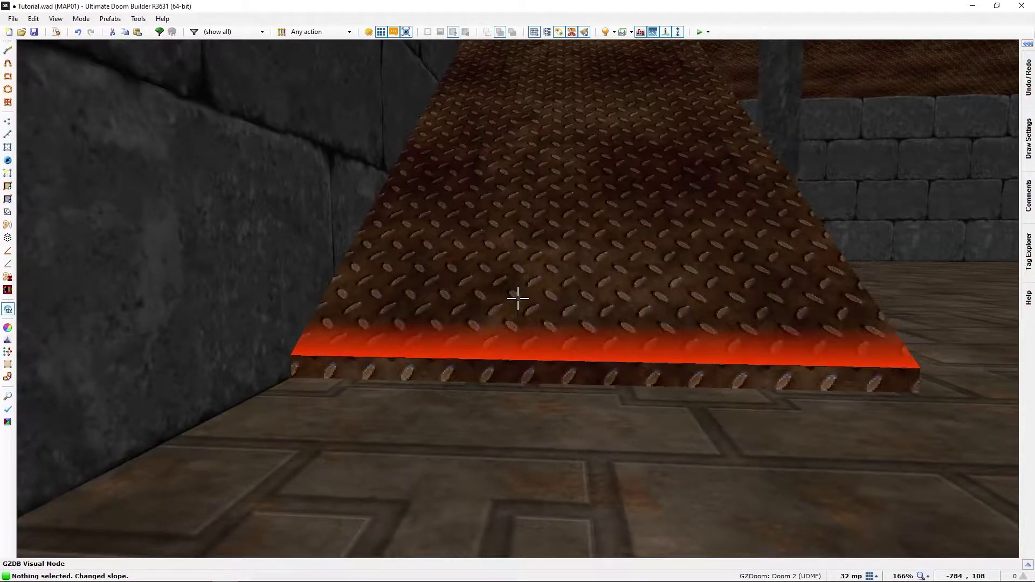
pyautogui.scroll(-1, 517, 299)
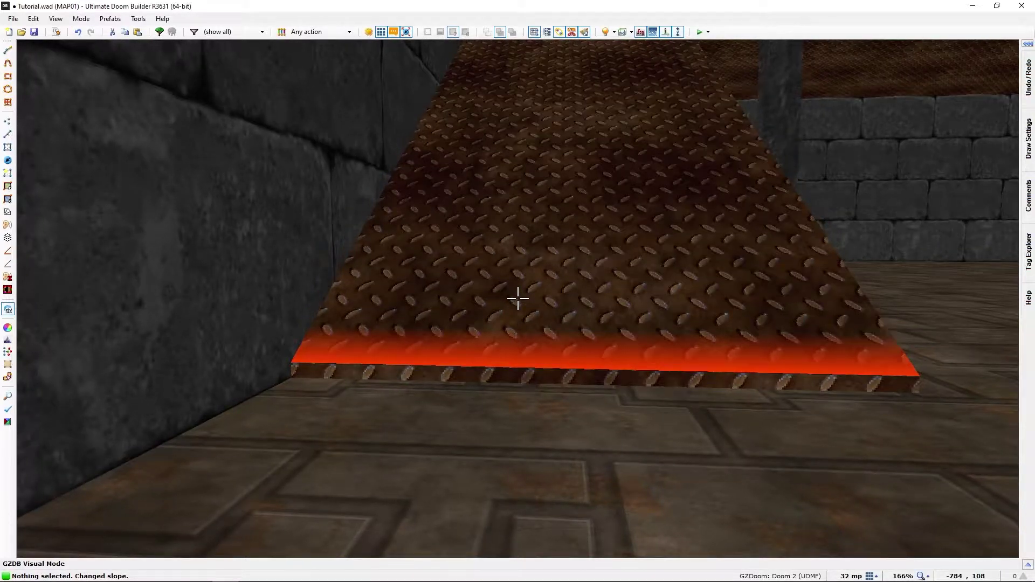
pyautogui.scroll(-1, 518, 298)
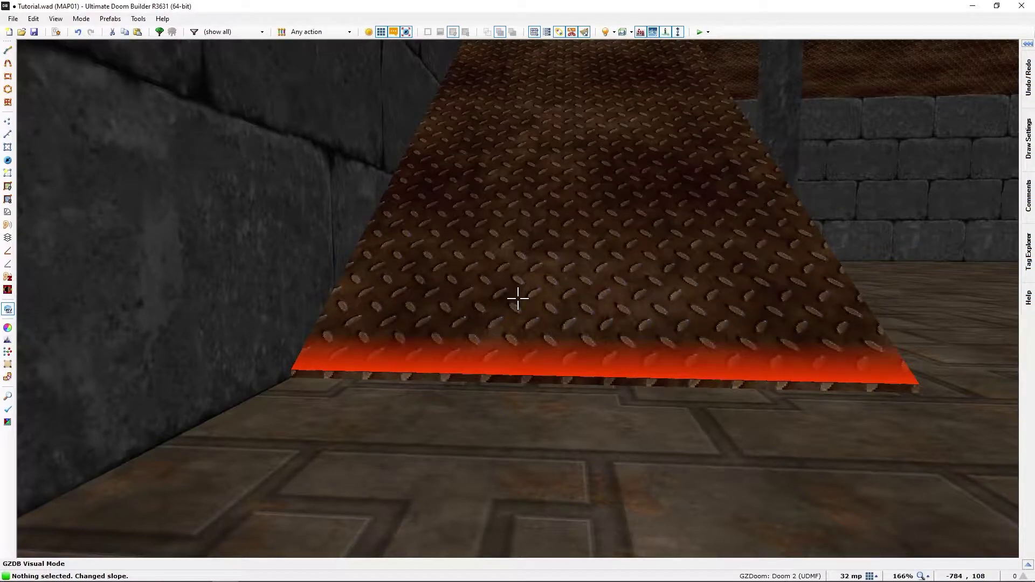
pyautogui.scroll(-1, 518, 299)
pyautogui.scroll(10, 518, 299)
pyautogui.scroll(-10, 517, 299)
pyautogui.scroll(4, 518, 298)
pyautogui.scroll(-4, 518, 298)
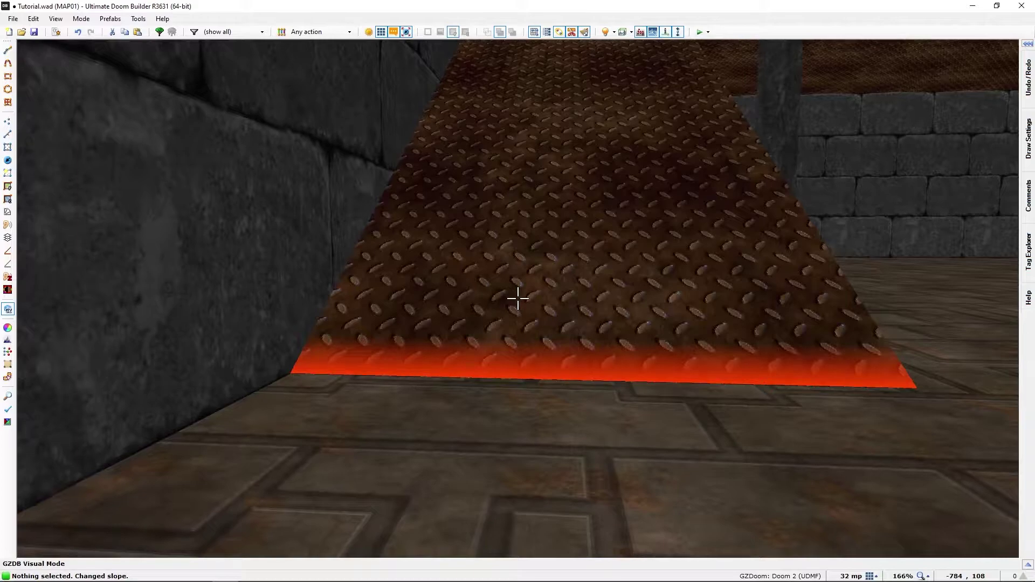
pyautogui.click(517, 298)
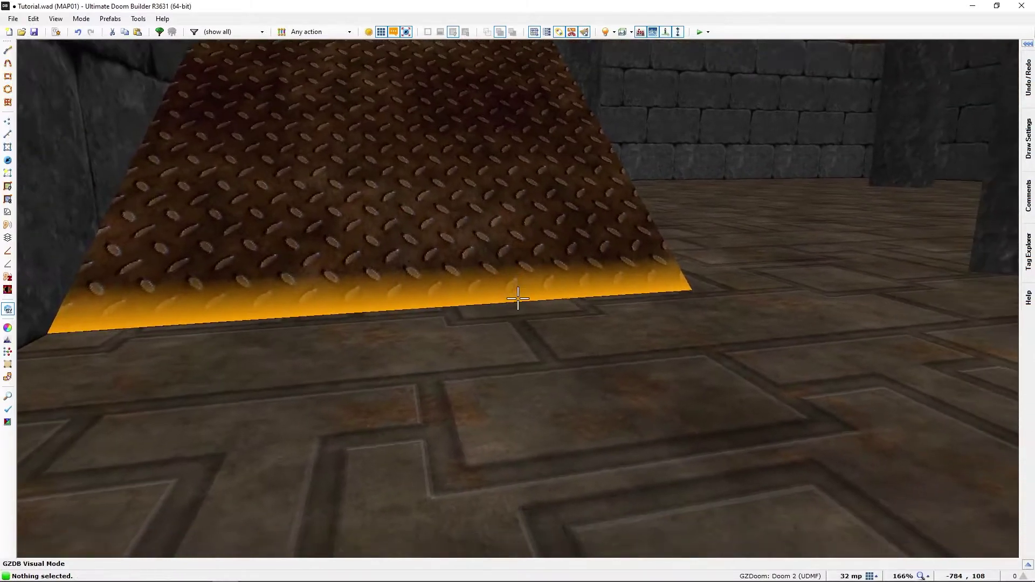
# Step: Examine in the 3D view how the sloped platform meets the surrounding walkway
pyautogui.press('w')
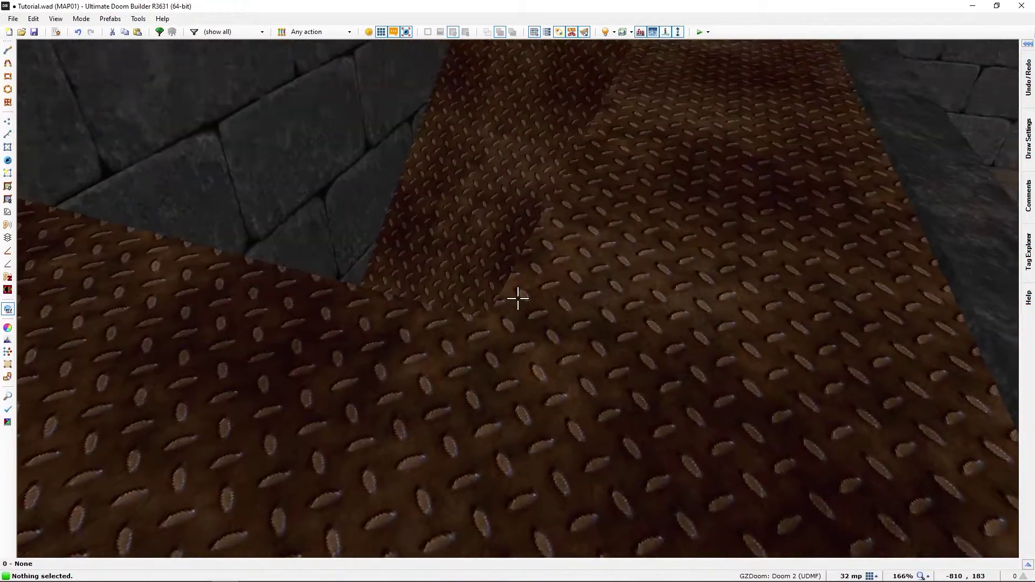
pyautogui.press('d')
pyautogui.press('e')
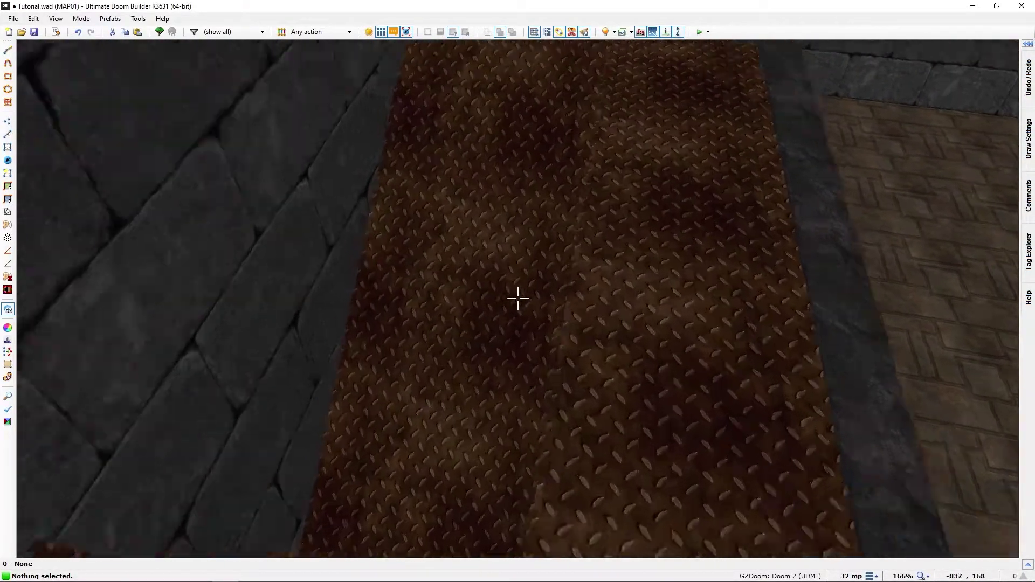
pyautogui.press('s')
pyautogui.press('e')
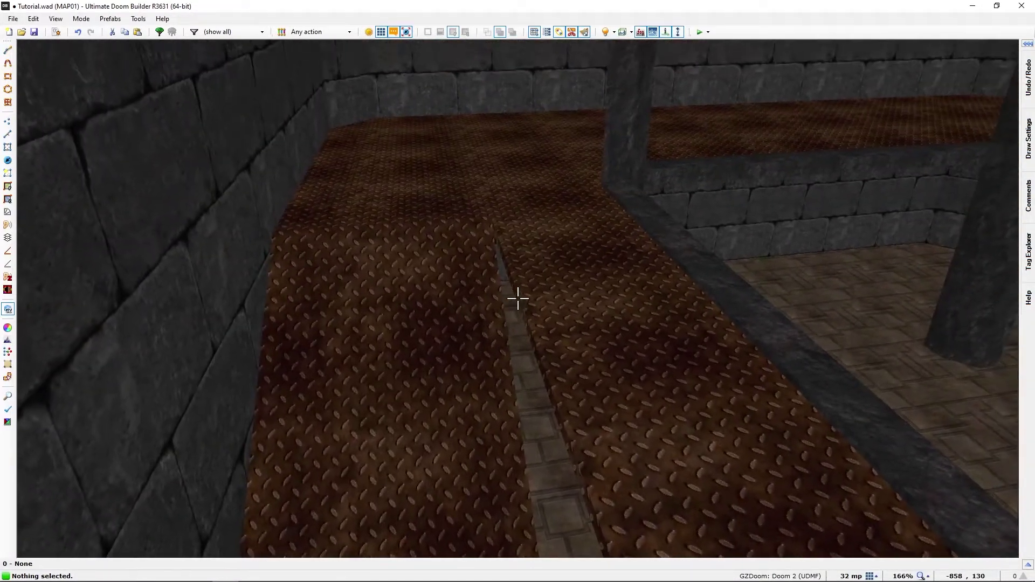
pyautogui.press('f')
pyautogui.press('s')
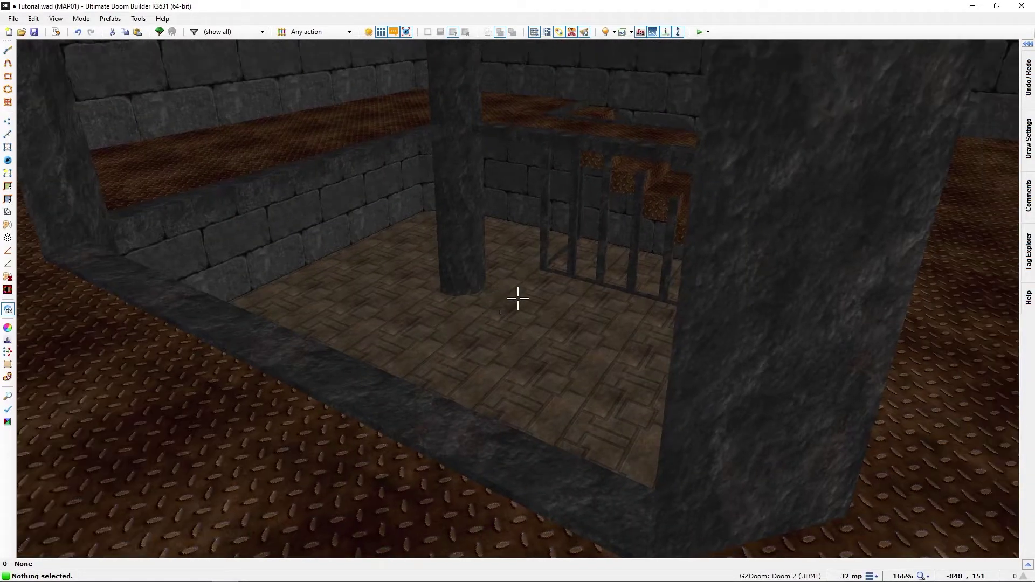
# Step: Check the stone room's sectors and tags in the 2D map, and inspect the walkway again in the 3D view
pyautogui.press('q')
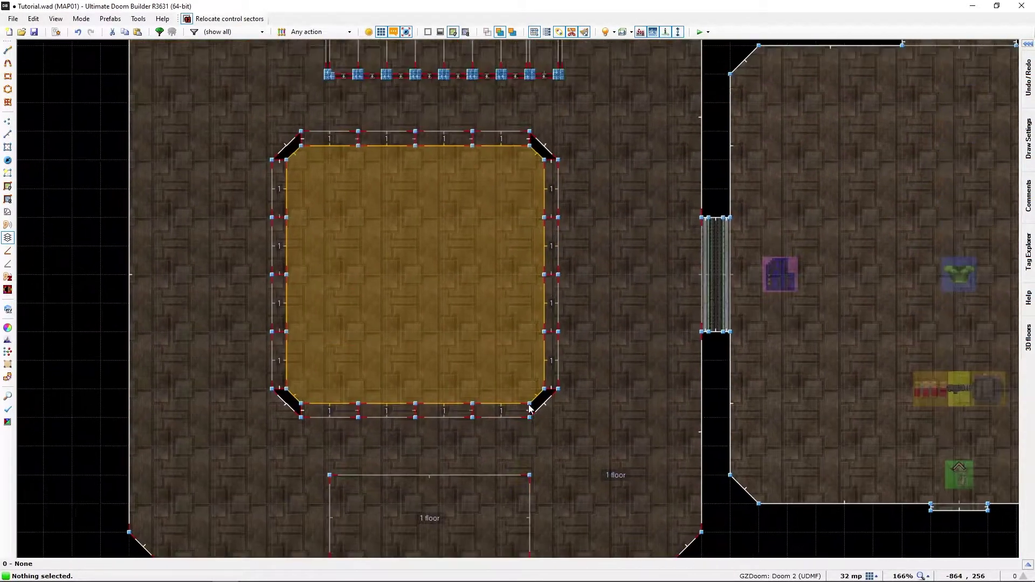
pyautogui.scroll(-1, 574, 431)
pyautogui.press('space')
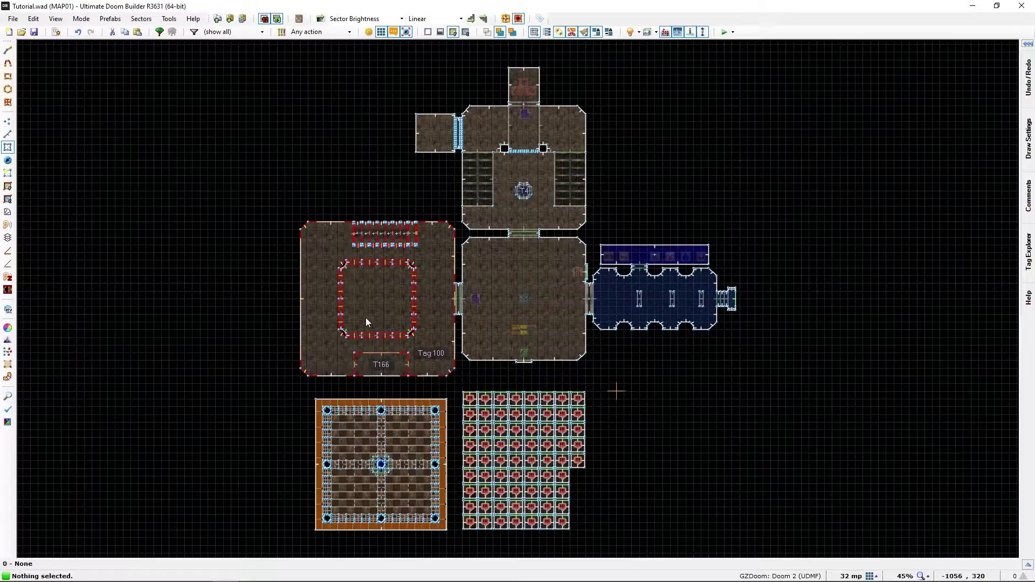
pyautogui.scroll(2, 367, 317)
pyautogui.scroll(1, 402, 334)
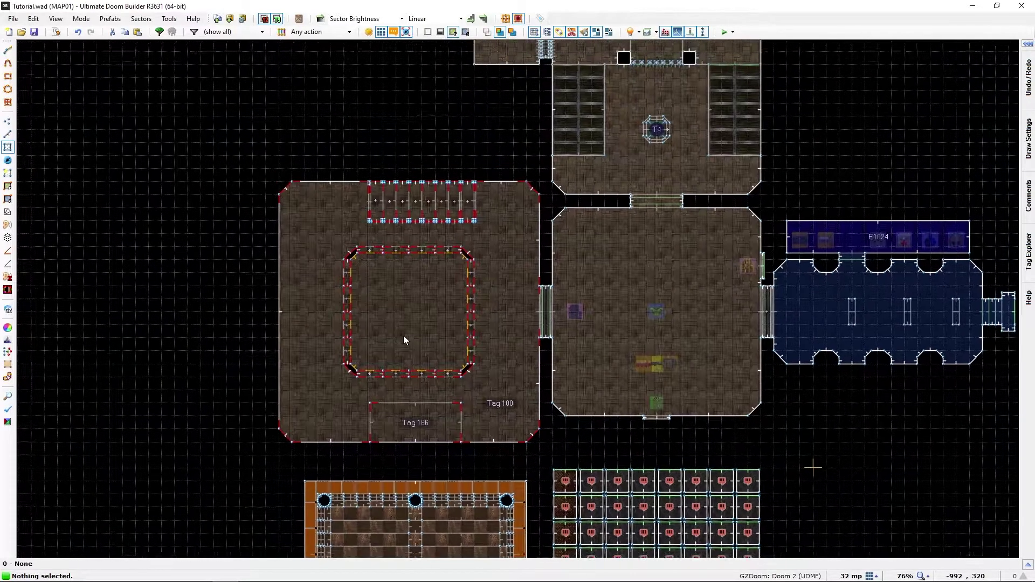
pyautogui.press('q')
pyautogui.press('w')
pyautogui.press('s')
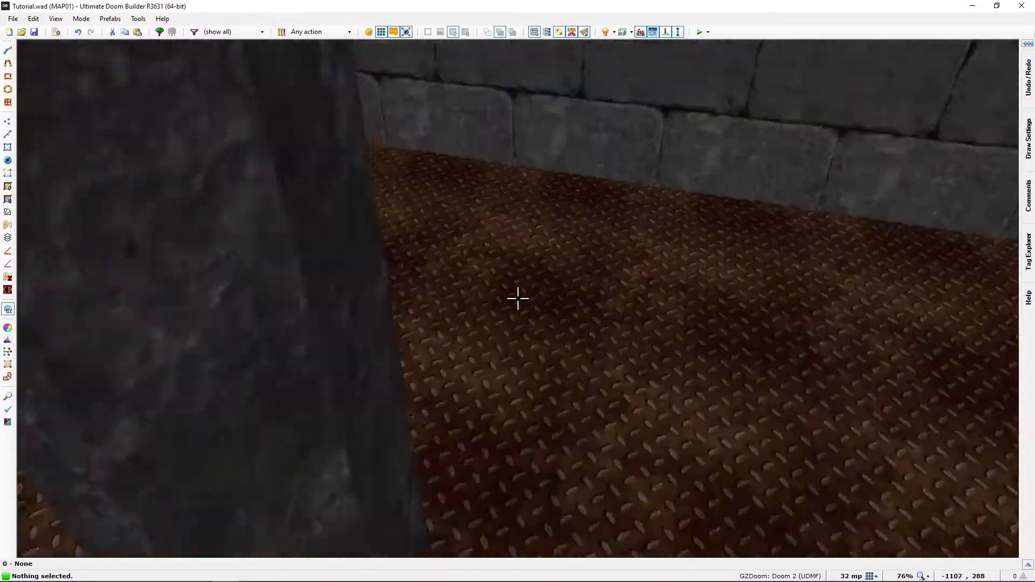
pyautogui.press('s')
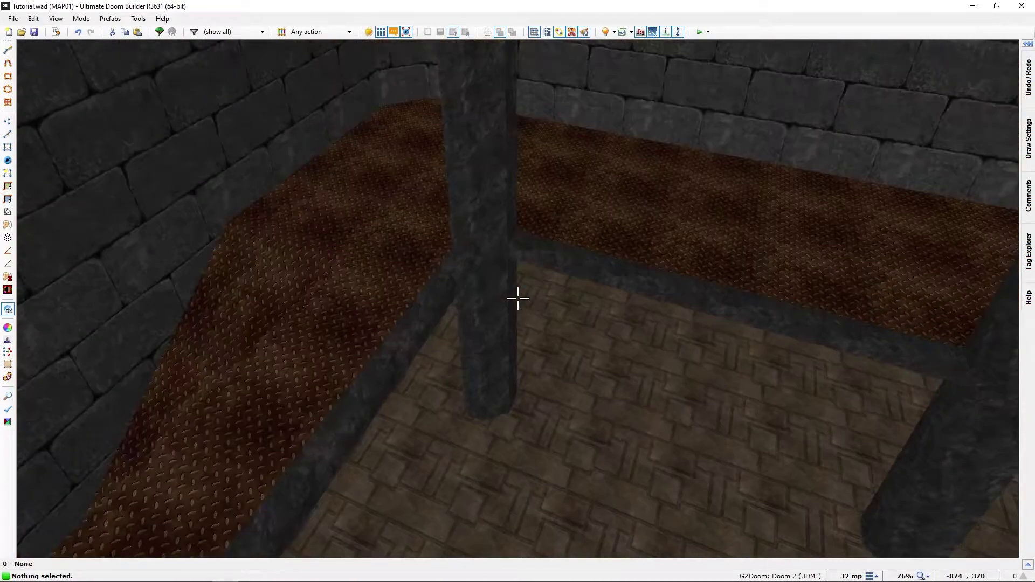
pyautogui.press('w')
pyautogui.press('w')
pyautogui.press('s')
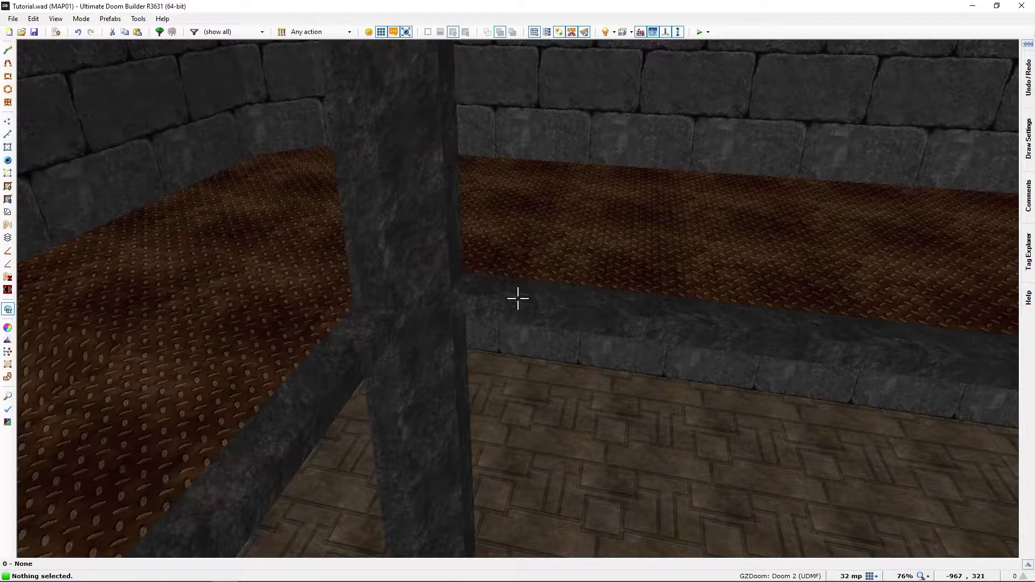
pyautogui.press('h')
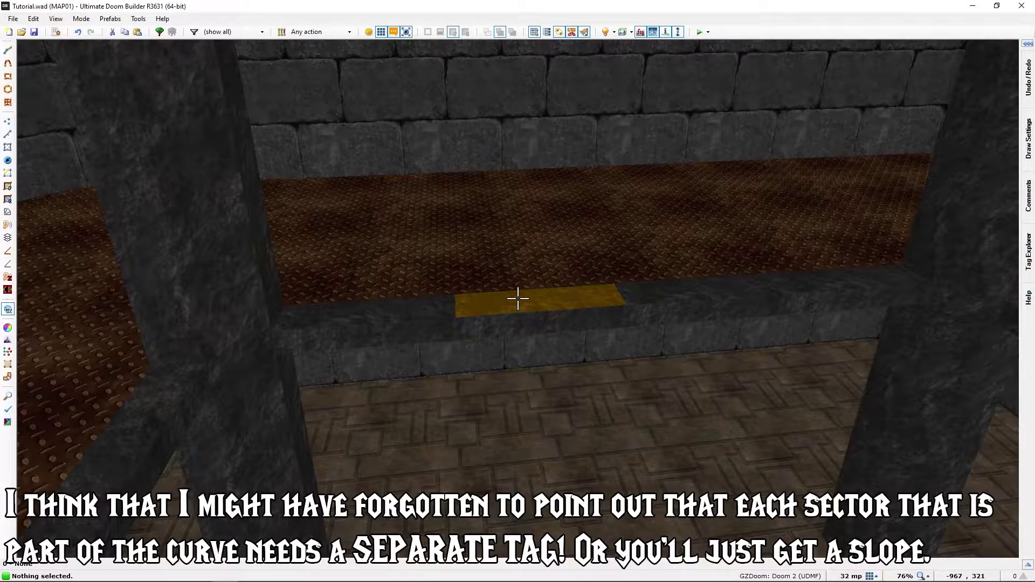
# Step: Select the four top surfaces of the walkway's edge beam with the slope handles at both ends, and start an arch between them
pyautogui.press('v')
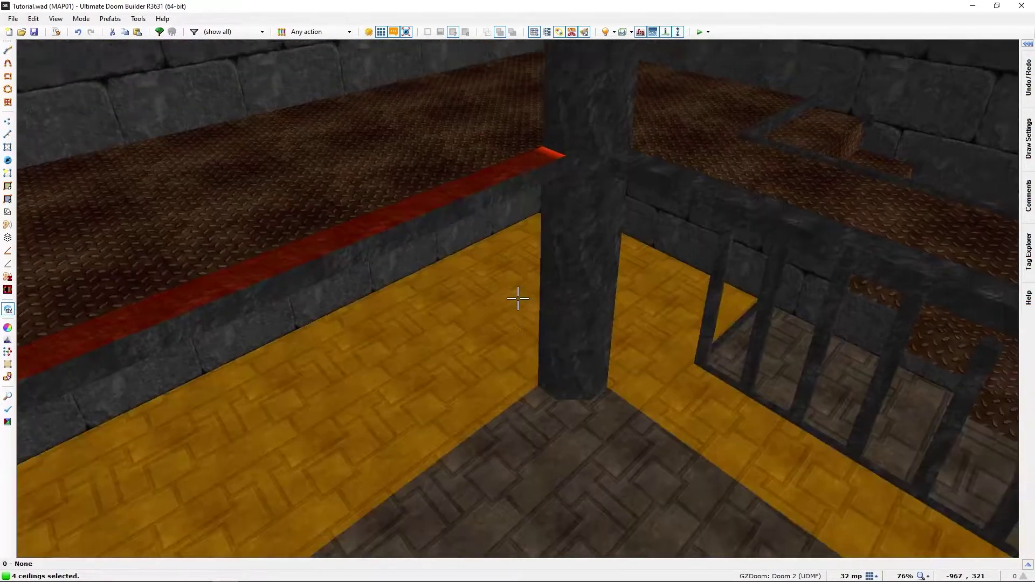
pyautogui.press('w')
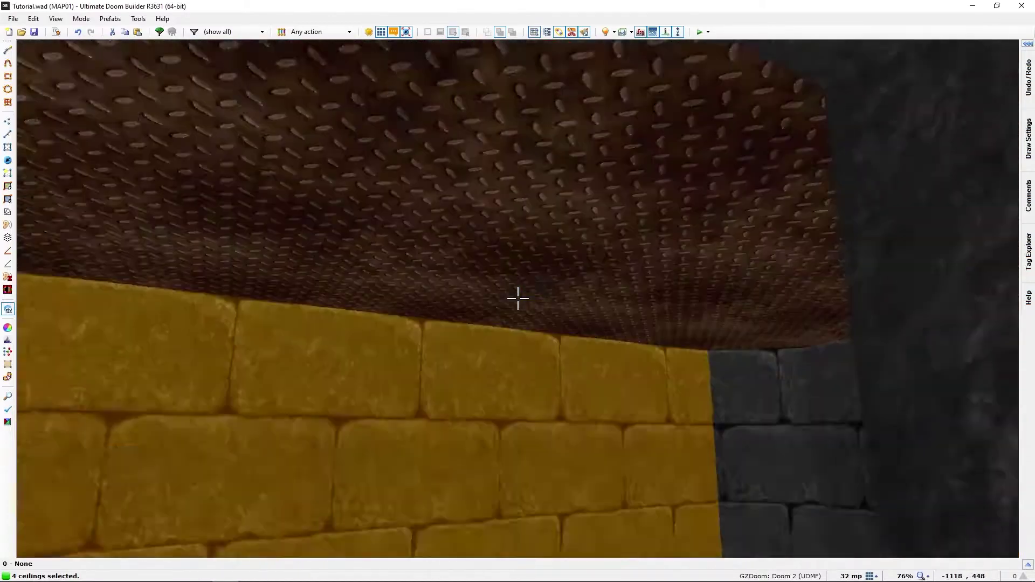
pyautogui.press('w')
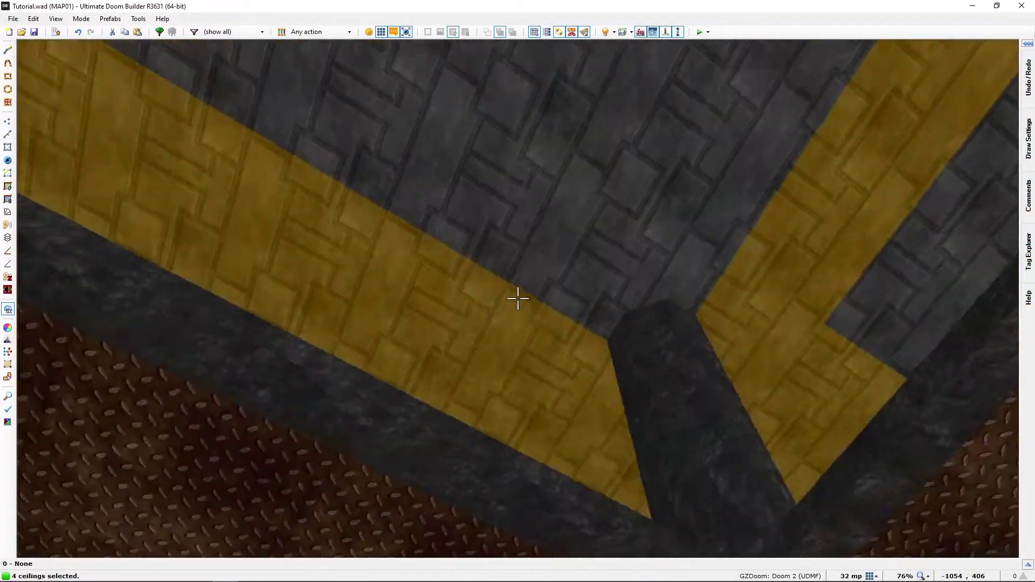
pyautogui.press('w')
pyautogui.press('s')
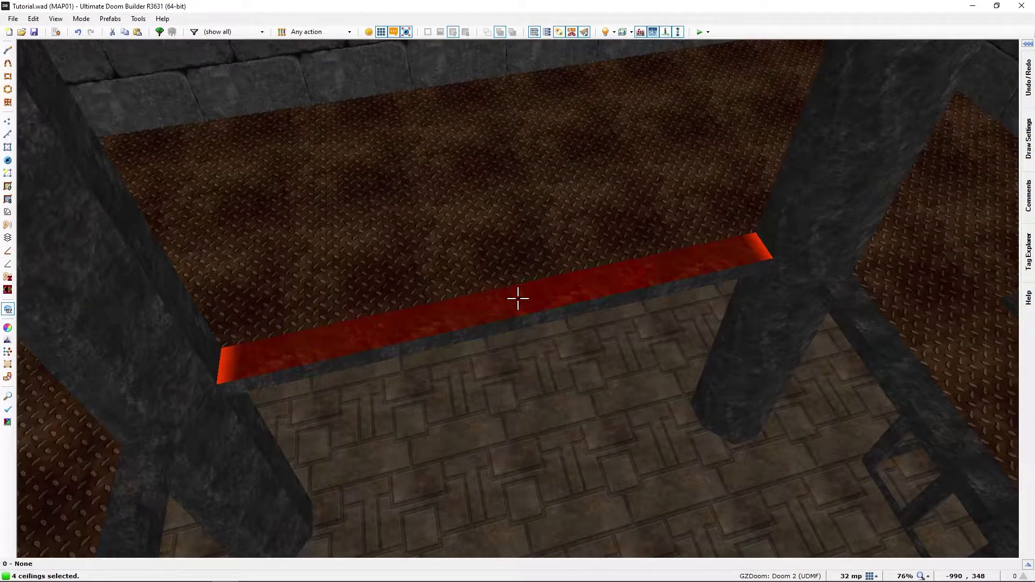
pyautogui.press('h')
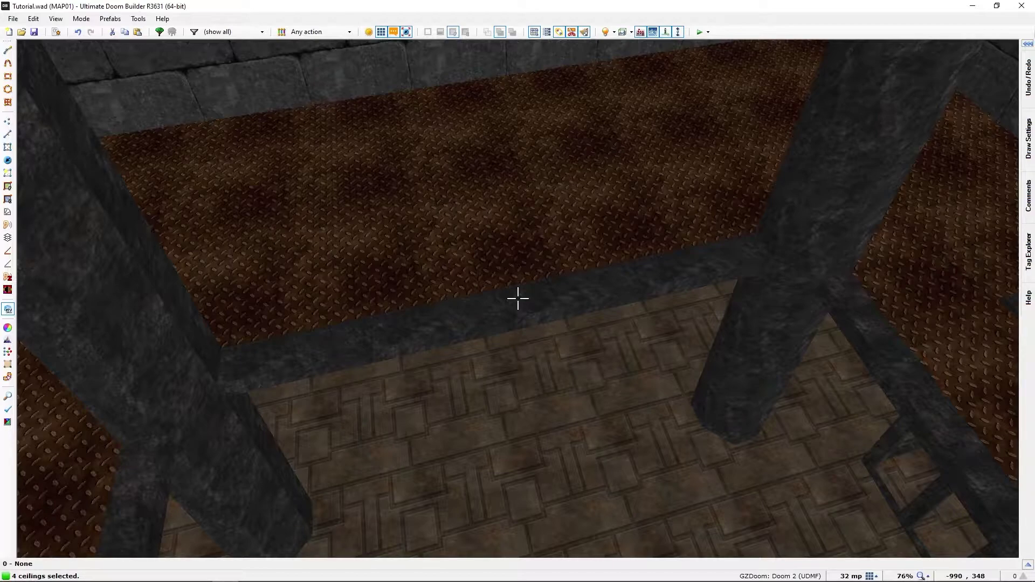
pyautogui.hotkey('alt', 'a')
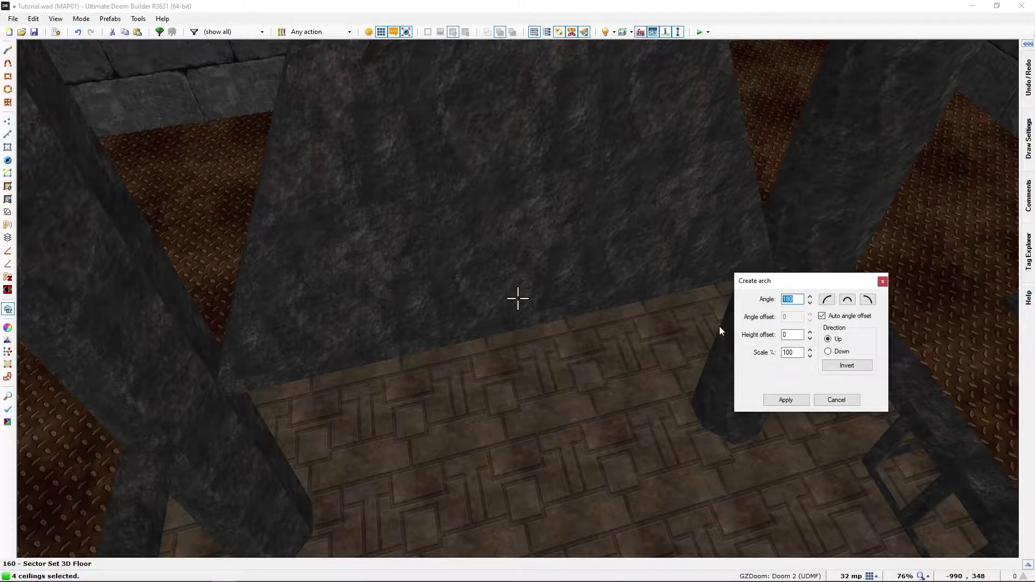
# Step: Try an arch angle of 100 degrees on the beam's top surfaces
pyautogui.click(810, 302)
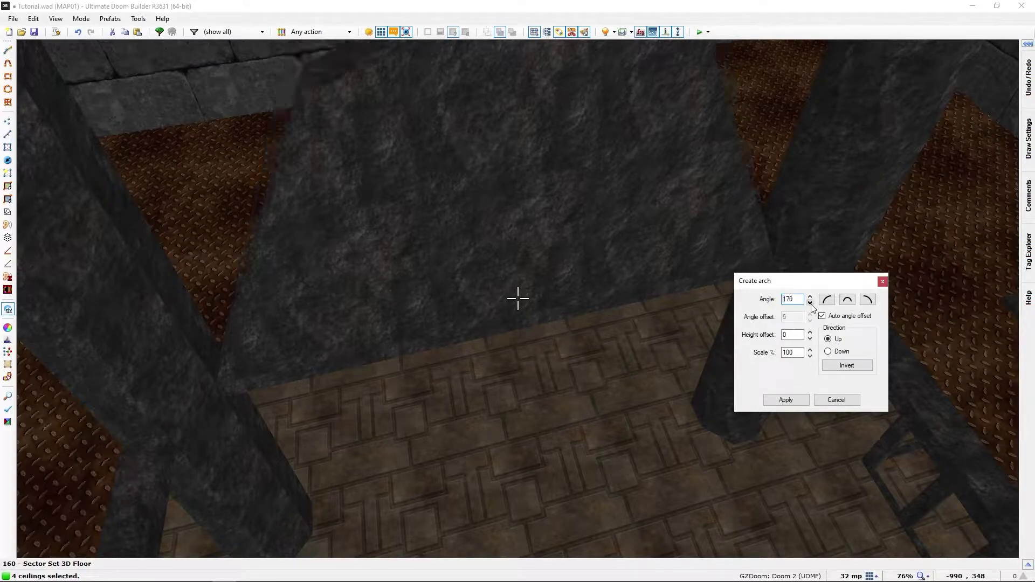
pyautogui.click(810, 303)
pyautogui.click(810, 302)
pyautogui.click(810, 303)
pyautogui.click(810, 303)
pyautogui.click(810, 303)
pyautogui.click(810, 303)
pyautogui.click(810, 303)
pyautogui.click(810, 303)
pyautogui.click(810, 302)
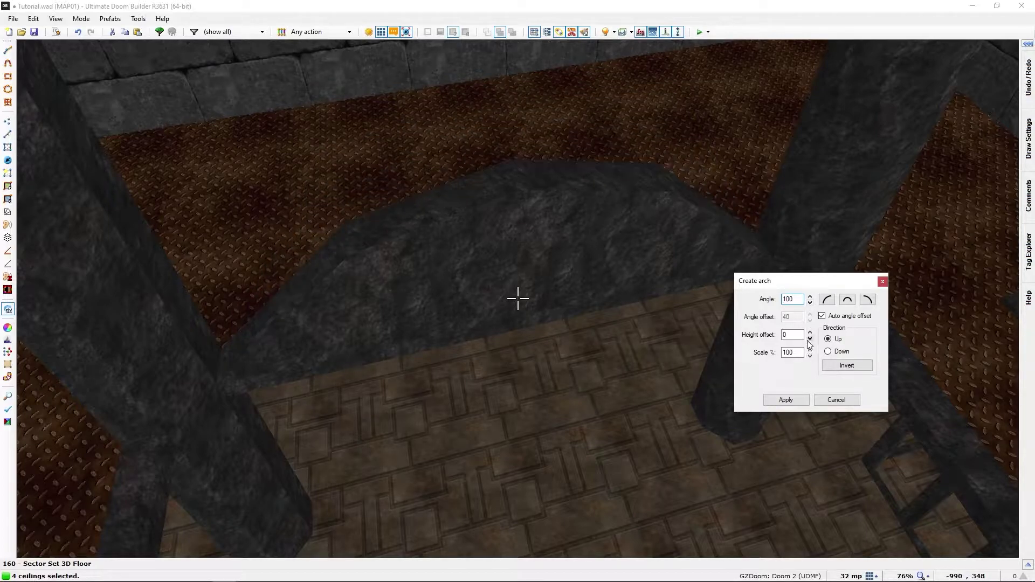
# Step: Try arch height offsets of 8 and -8, and return the offset to 0
pyautogui.click(810, 332)
pyautogui.click(811, 332)
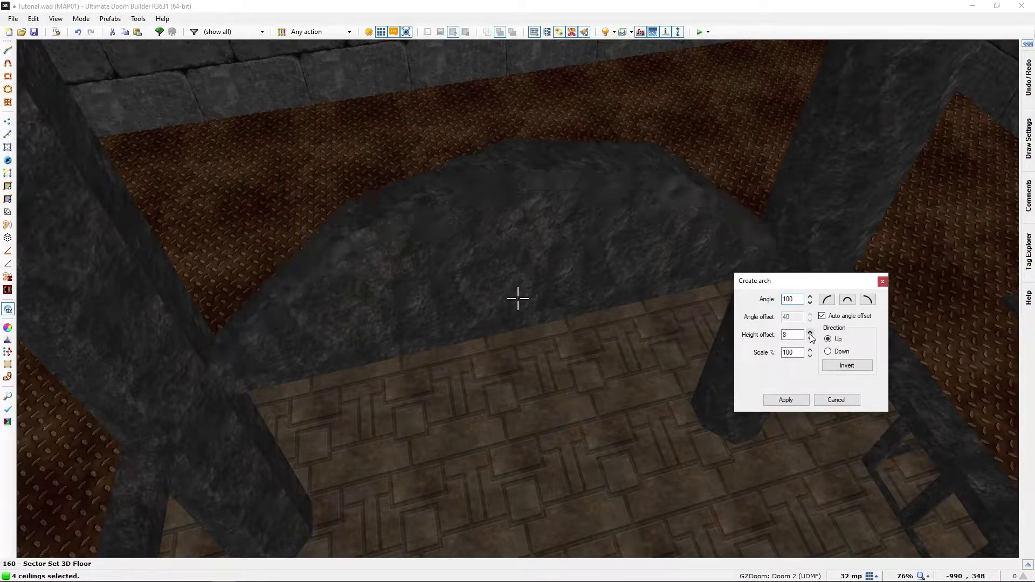
pyautogui.click(811, 340)
pyautogui.click(810, 340)
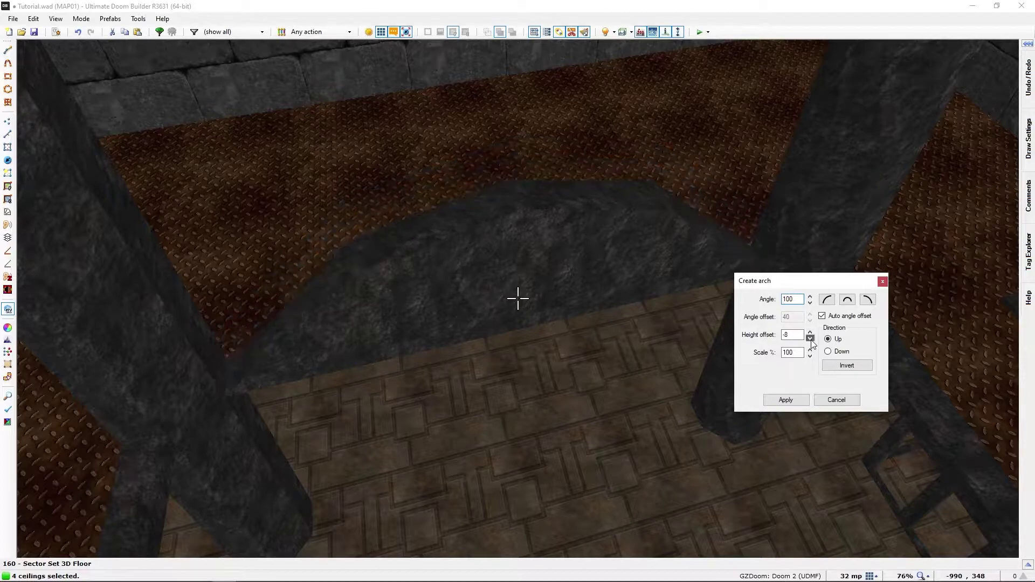
pyautogui.click(810, 332)
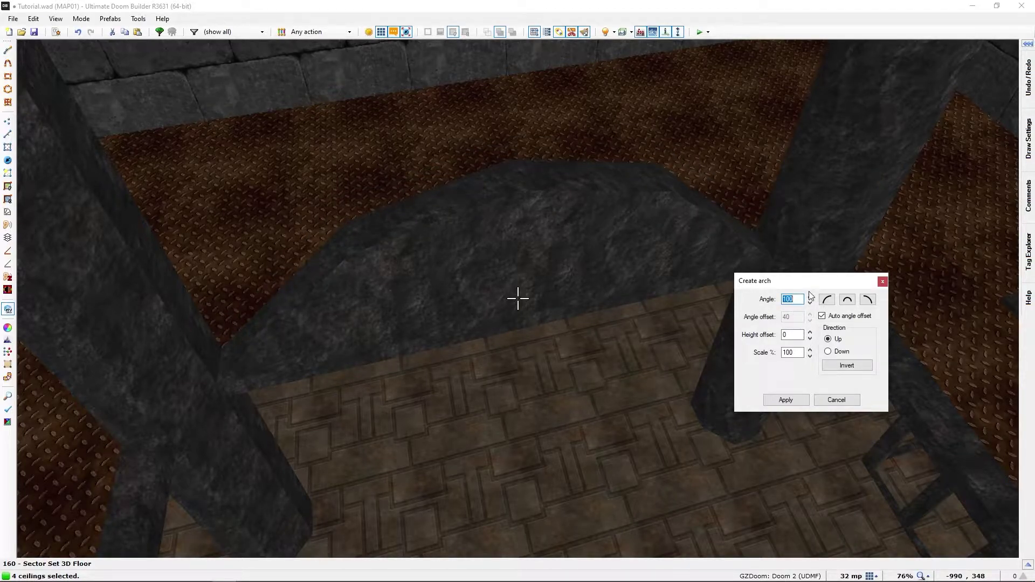
# Step: Set the arch angle to 15 degrees with the direction up, and apply it to the beam's top surfaces
pyautogui.write('15')
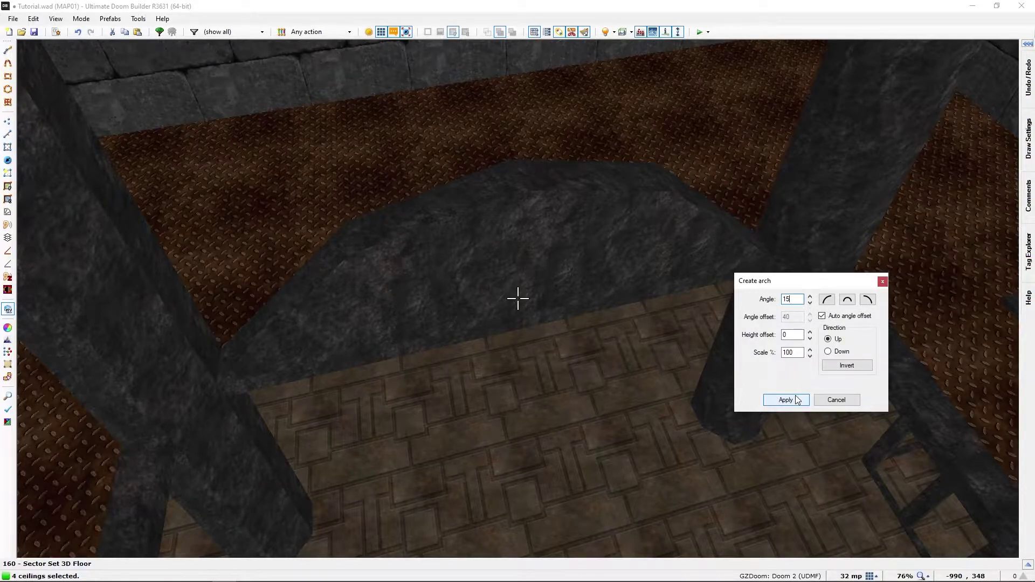
pyautogui.click(828, 351)
pyautogui.click(828, 339)
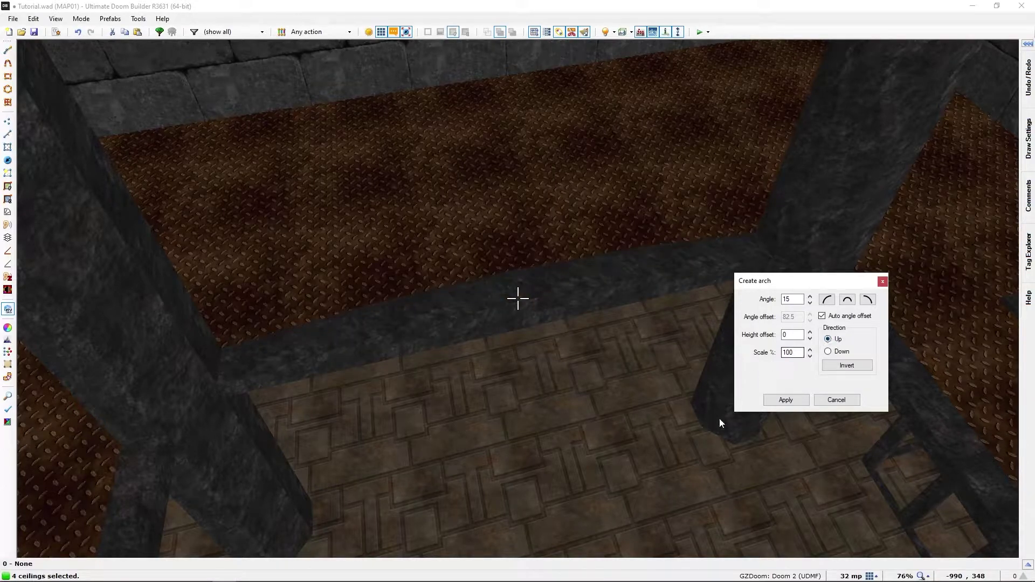
pyautogui.click(786, 400)
# Step: Select the slope handles at both ends of the arched beam's underside, together with its four bottom surfaces
pyautogui.press('s')
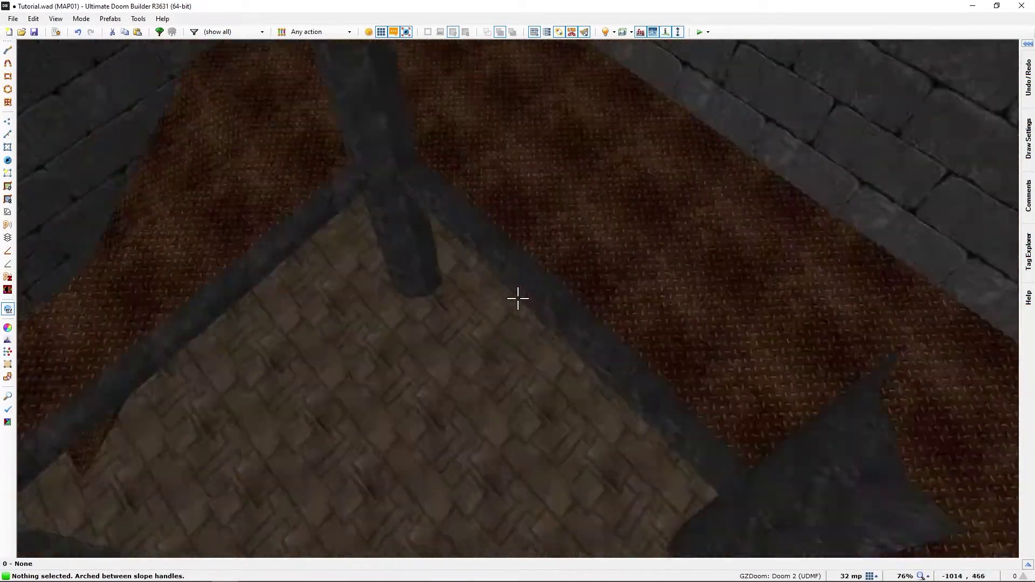
pyautogui.press('w')
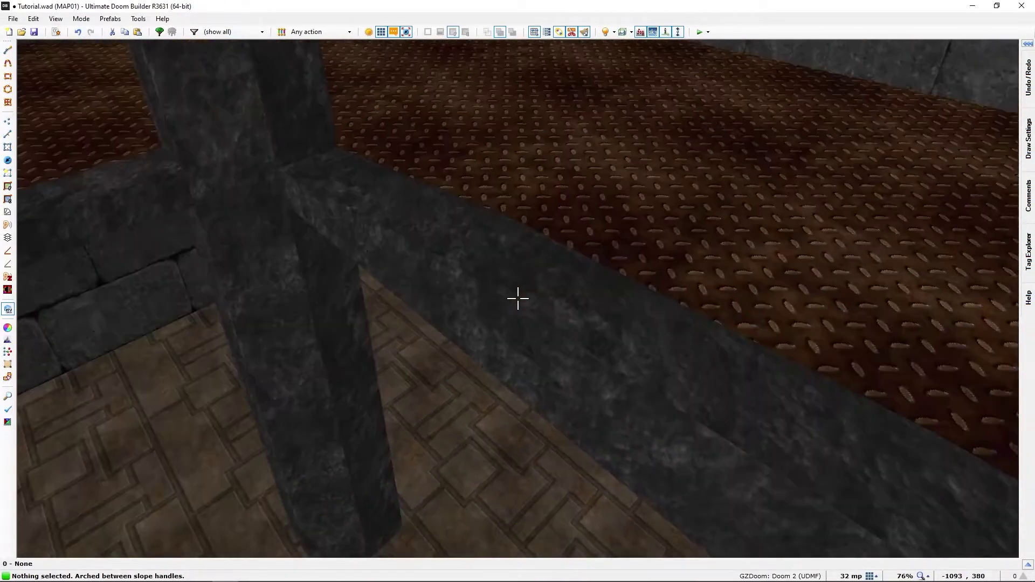
pyautogui.press('w')
pyautogui.press('w')
pyautogui.press('s')
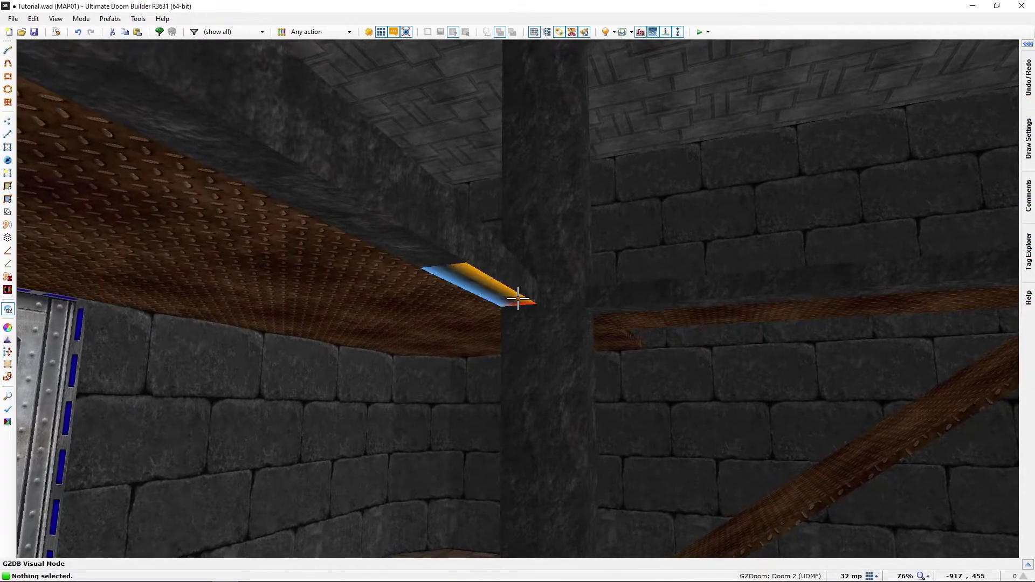
pyautogui.hotkey('alt', 's')
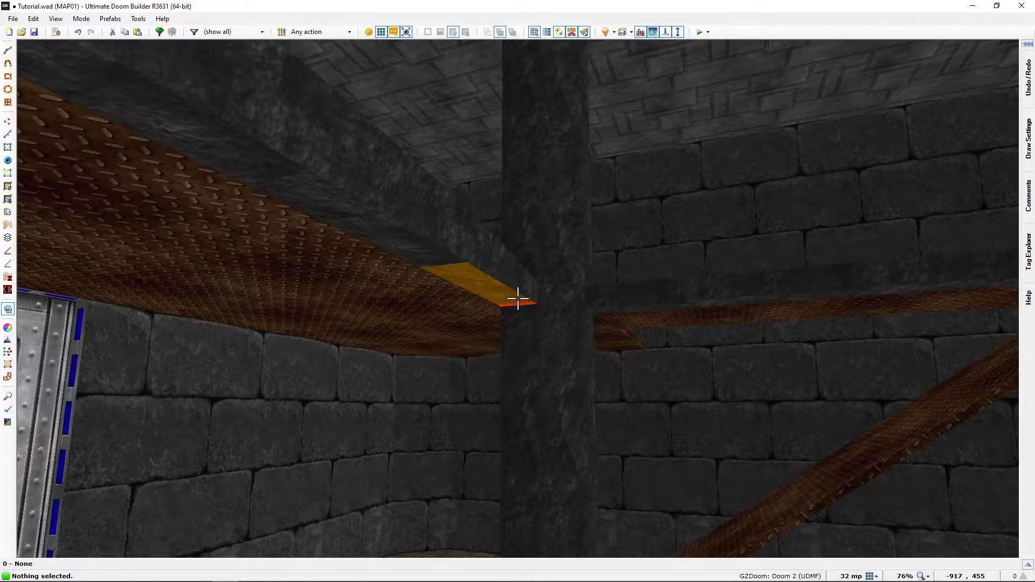
pyautogui.click(518, 299)
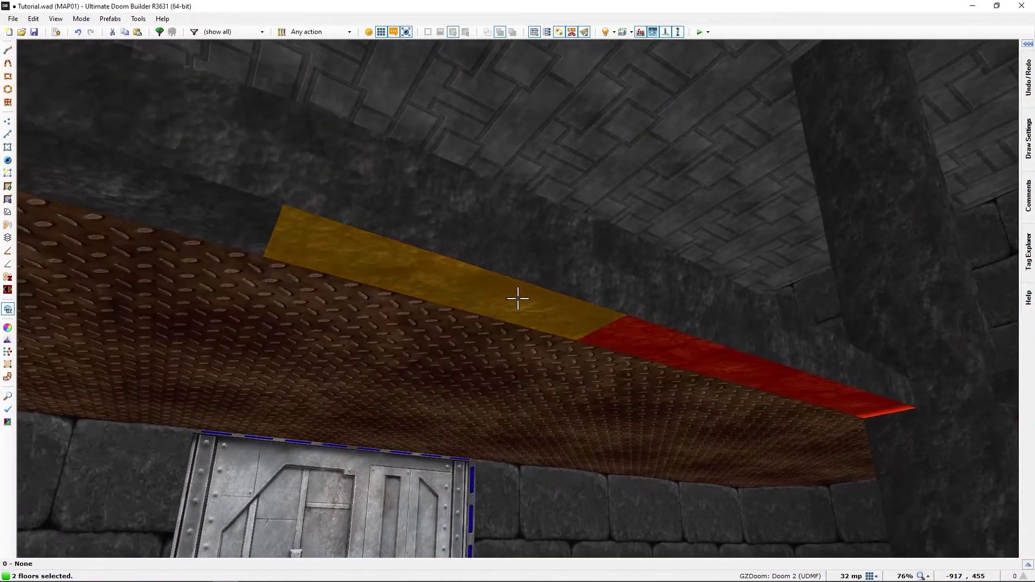
pyautogui.click(518, 298)
pyautogui.click(518, 298)
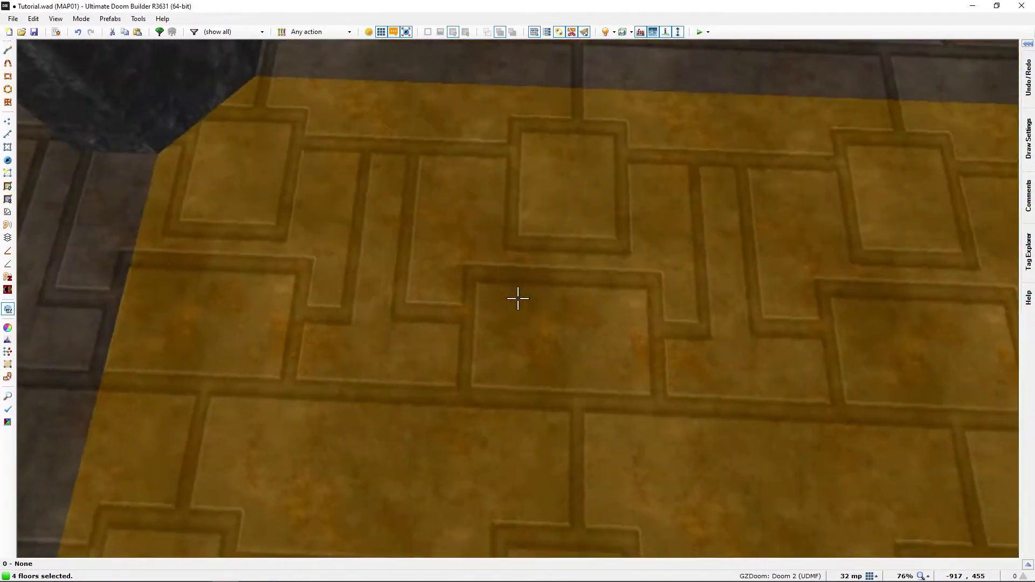
pyautogui.press('d')
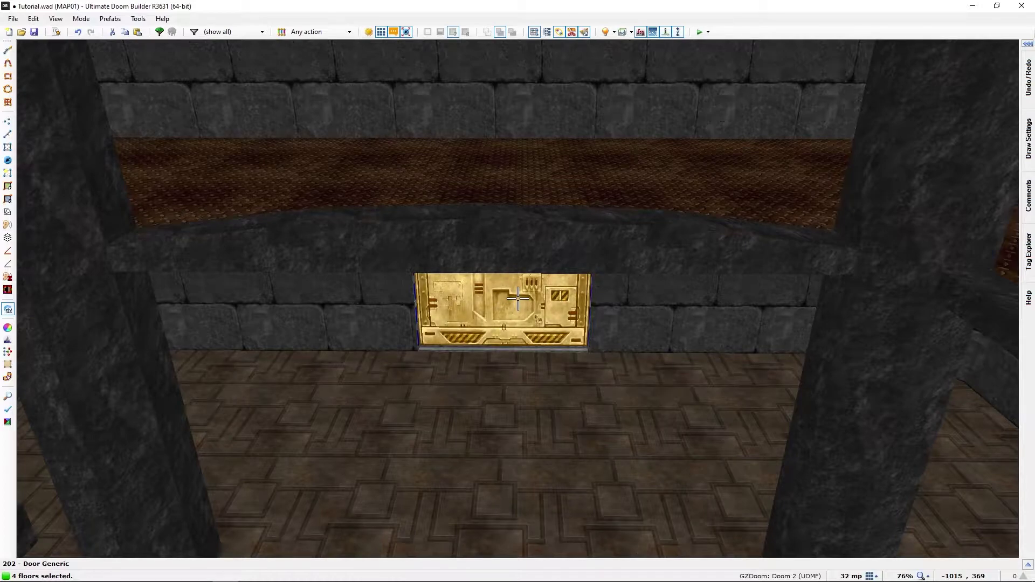
# Step: Arch the beam's underside between the selected slope handles with an angle of 15 degrees
pyautogui.hotkey('alt', 'a')
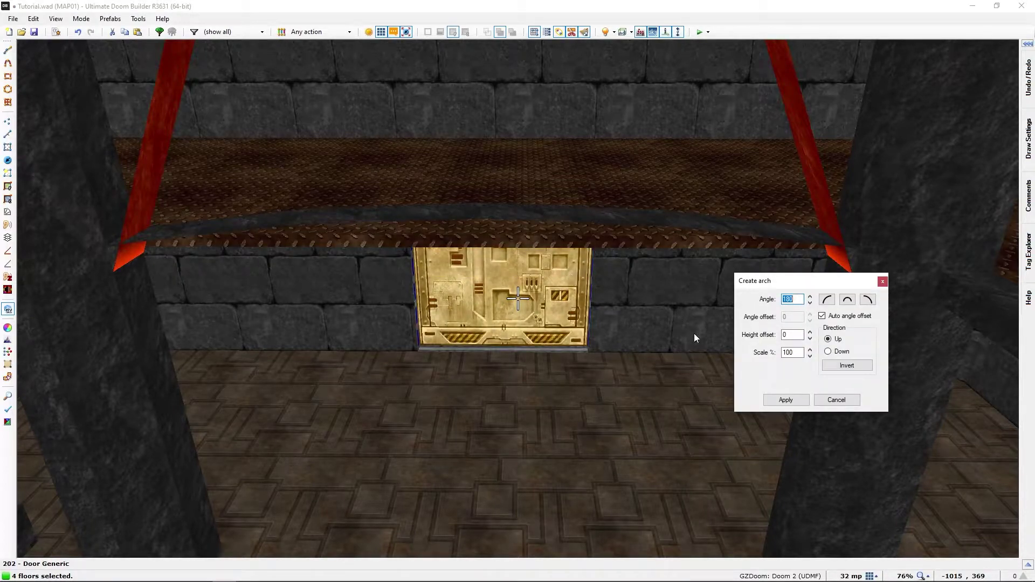
pyautogui.write('15')
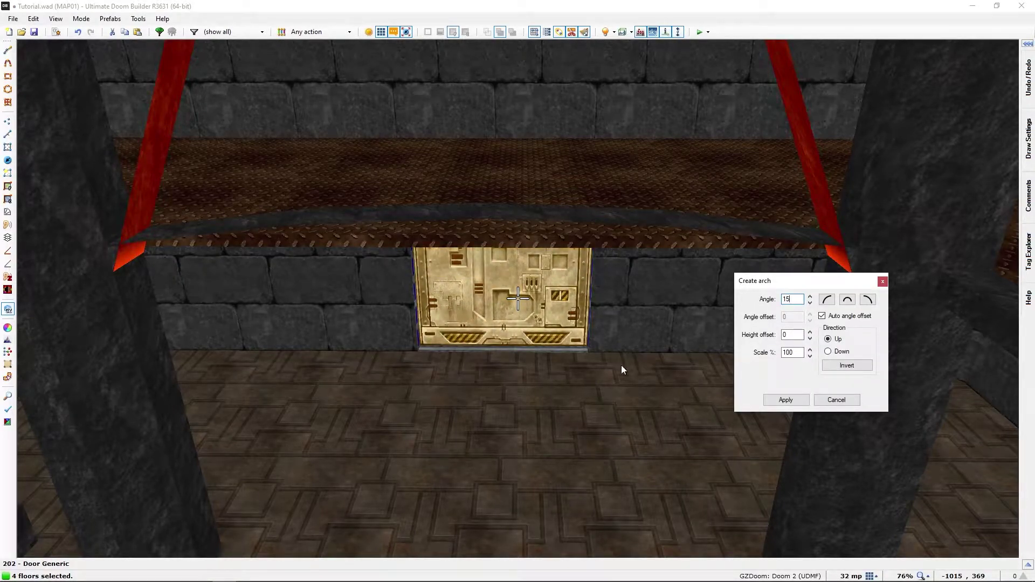
pyautogui.click(786, 399)
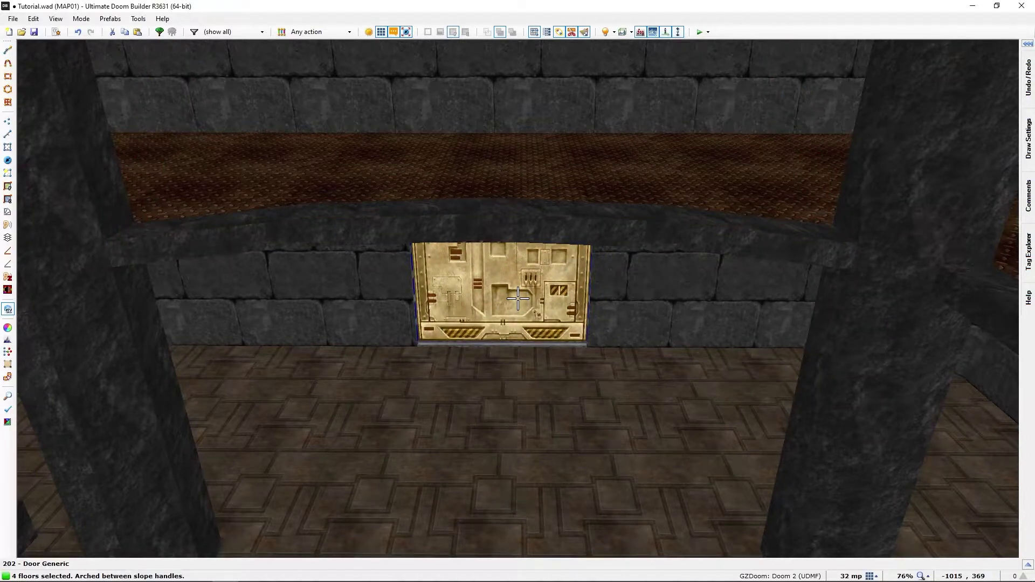
# Step: Clear the selection and, with highlighting off, examine the arched beam and its underside from several sides
pyautogui.press('h')
pyautogui.press('c')
pyautogui.press('e')
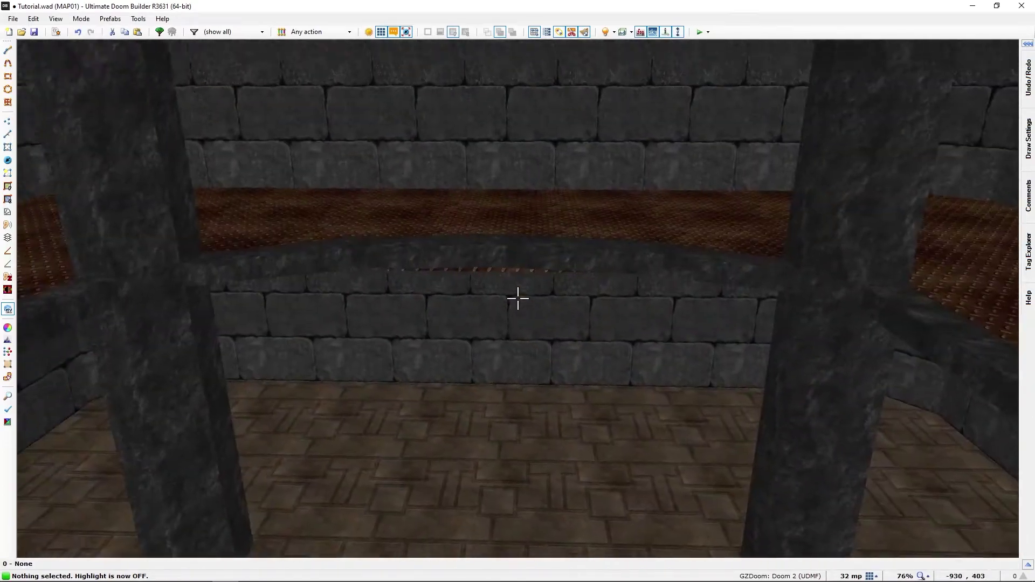
pyautogui.press('e')
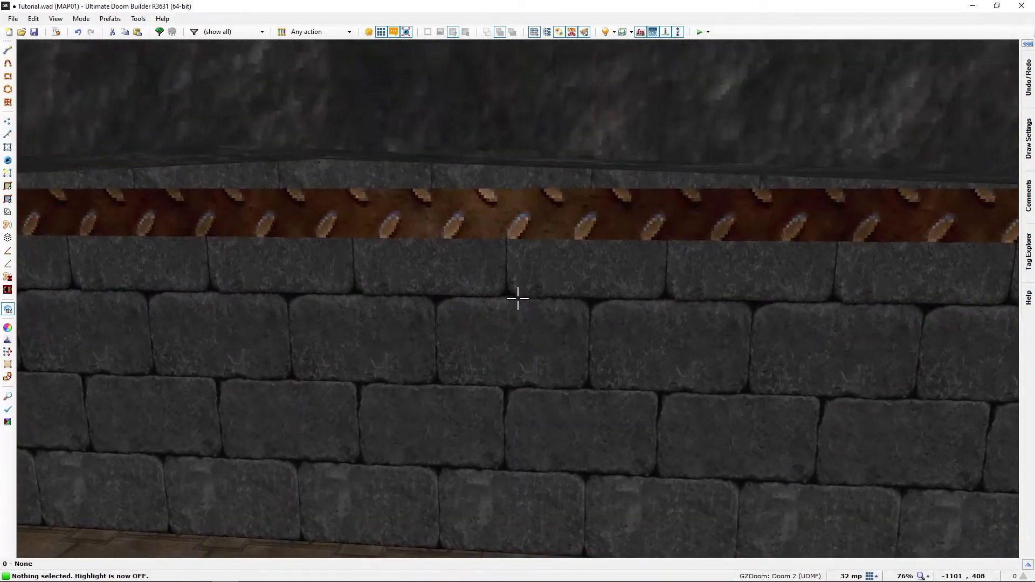
pyautogui.press('d')
pyautogui.press('f')
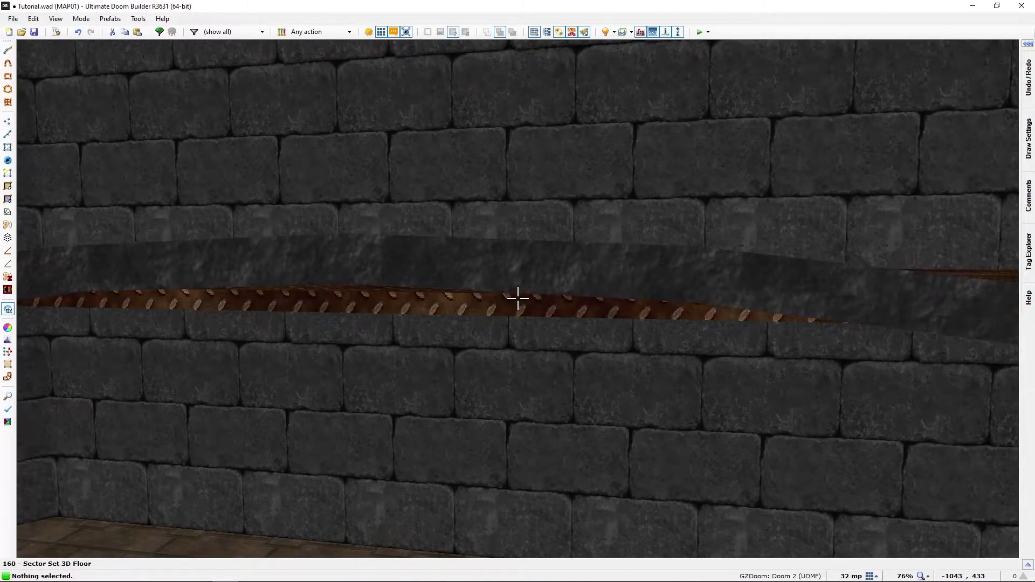
pyautogui.press('s')
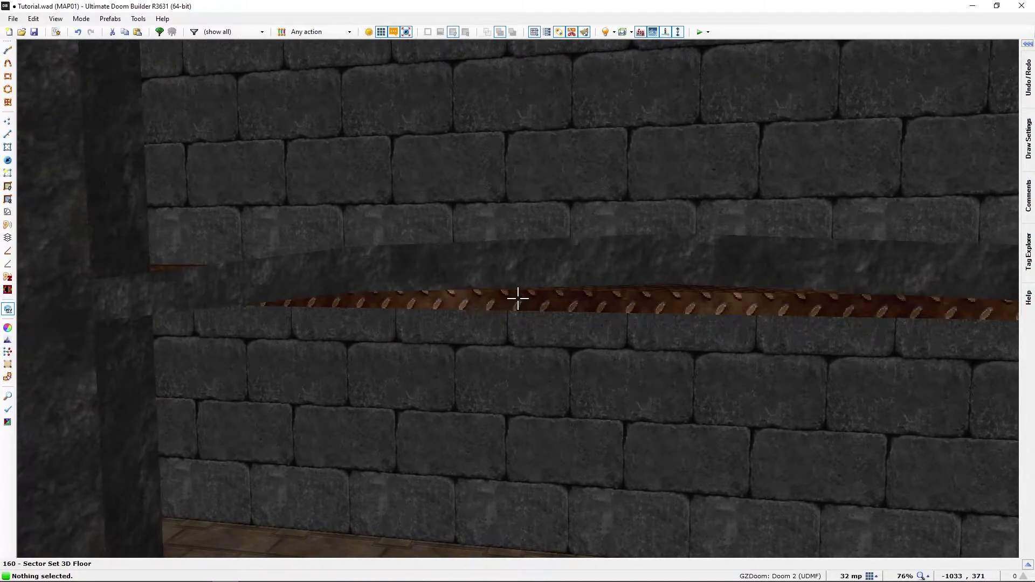
pyautogui.press('s')
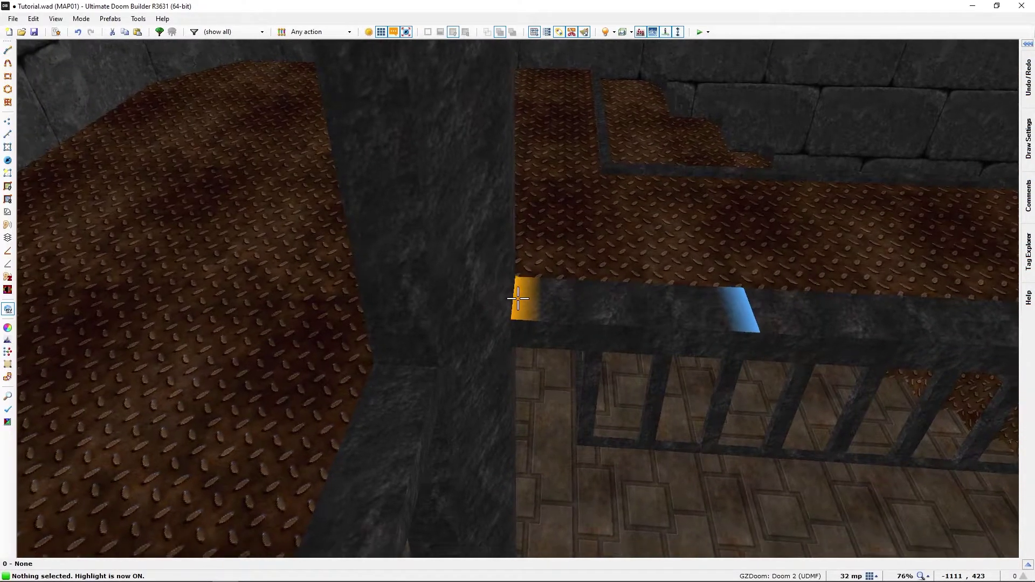
# Step: Select the slope handles at both ends of the beam above the railing, together with its four top surfaces
pyautogui.click(518, 299)
pyautogui.press('d')
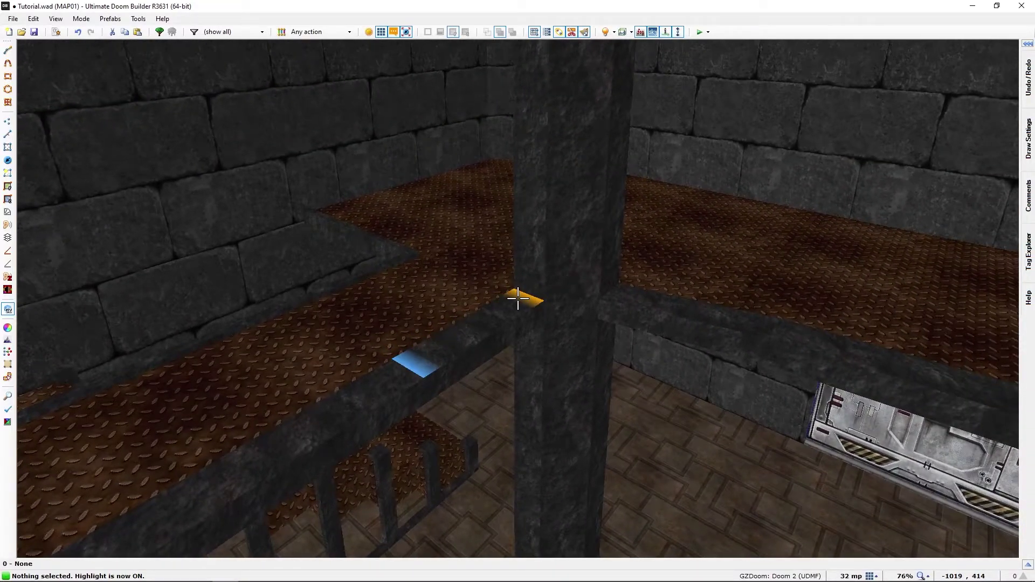
pyautogui.click(518, 298)
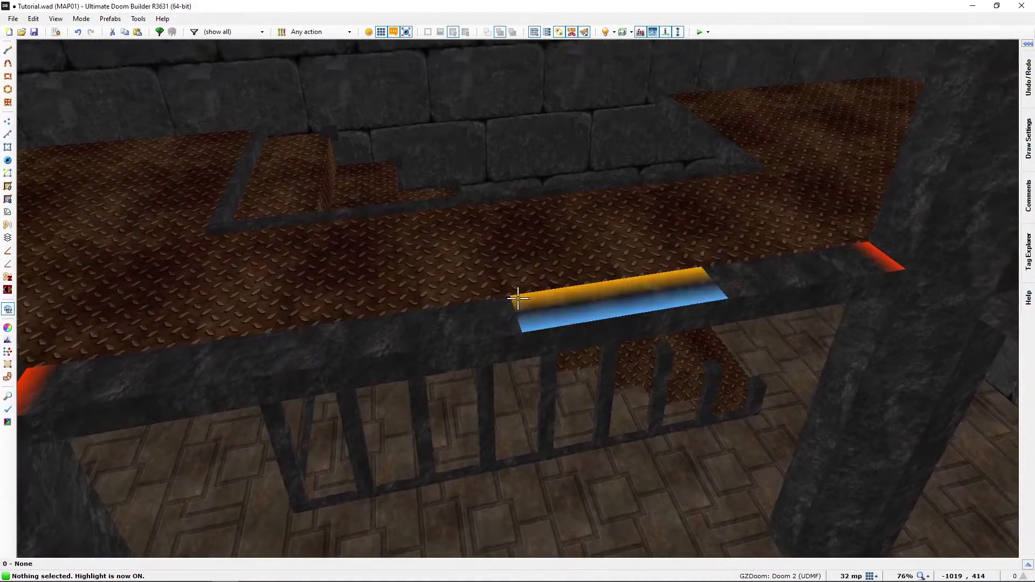
pyautogui.hotkey('alt', 'v')
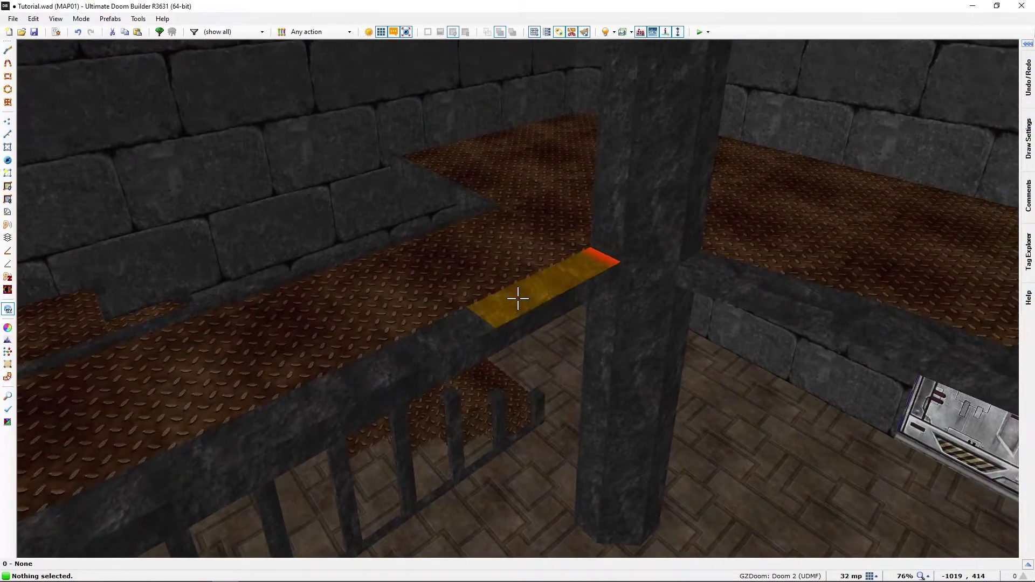
pyautogui.click(517, 298)
pyautogui.click(517, 298)
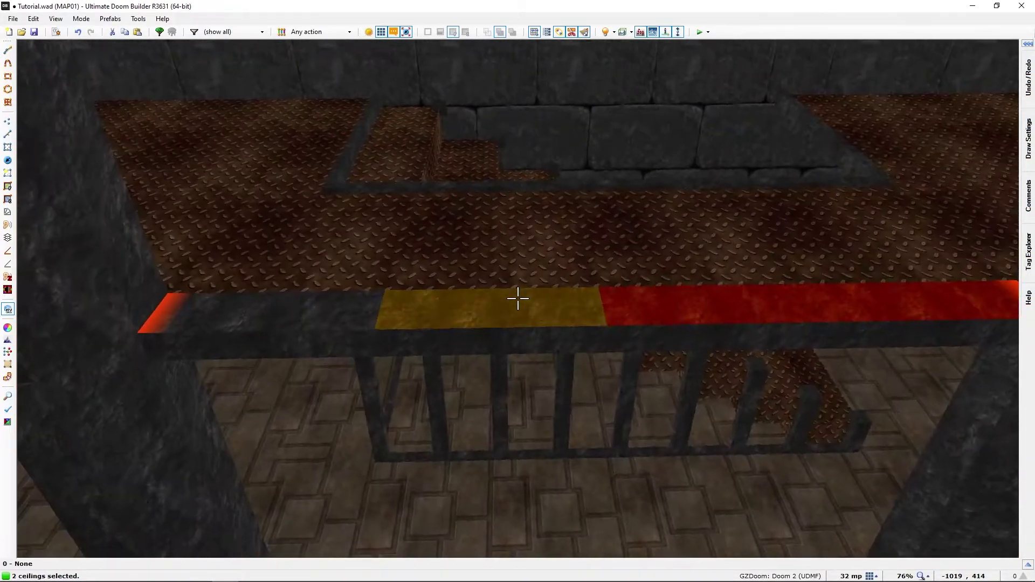
pyautogui.click(518, 298)
pyautogui.click(518, 298)
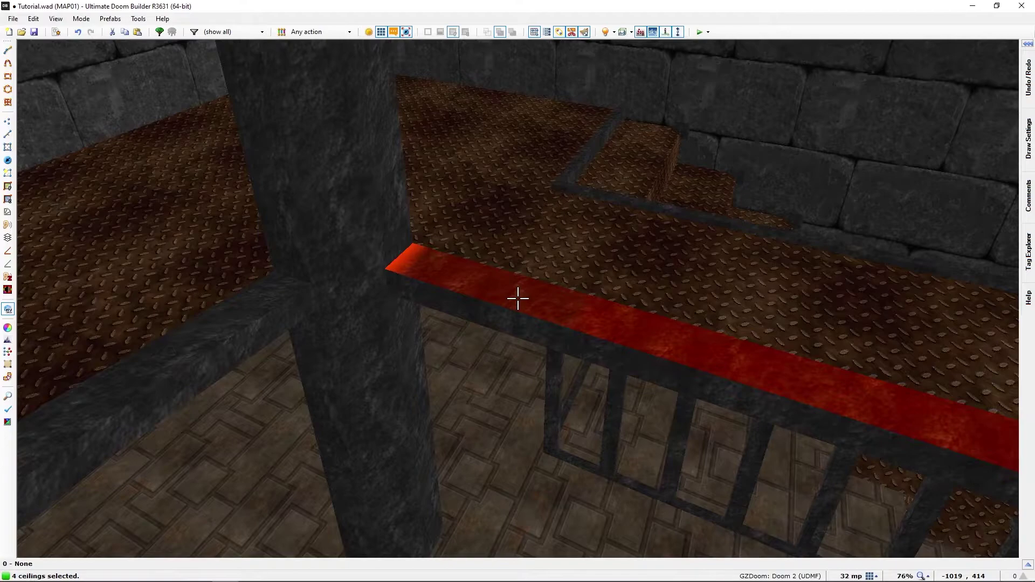
# Step: Arch the top of the beam above the railing between the selected slope handles with an angle of 15 degrees, and clear the selection
pyautogui.hotkey('alt', 'a')
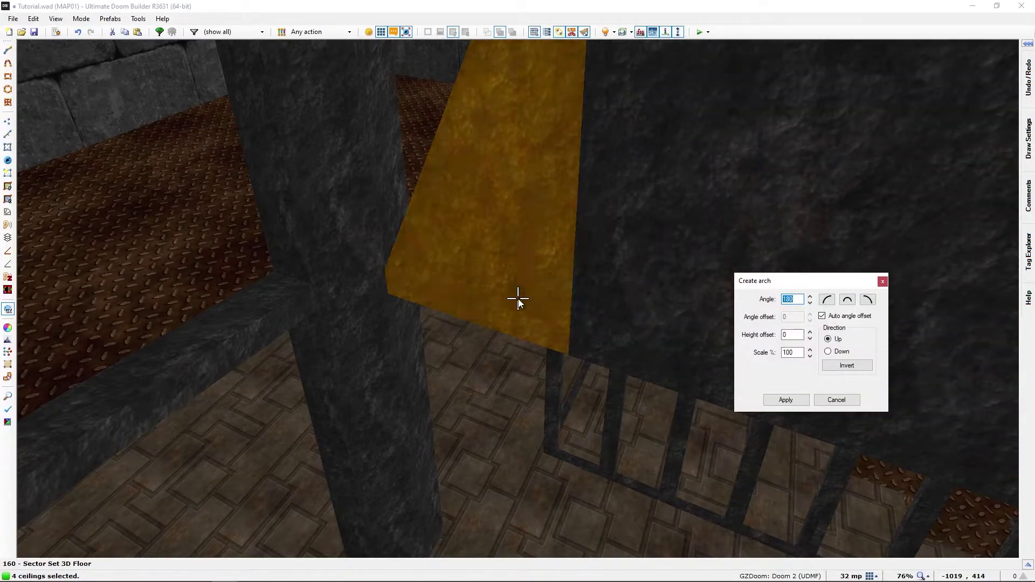
pyautogui.write('15')
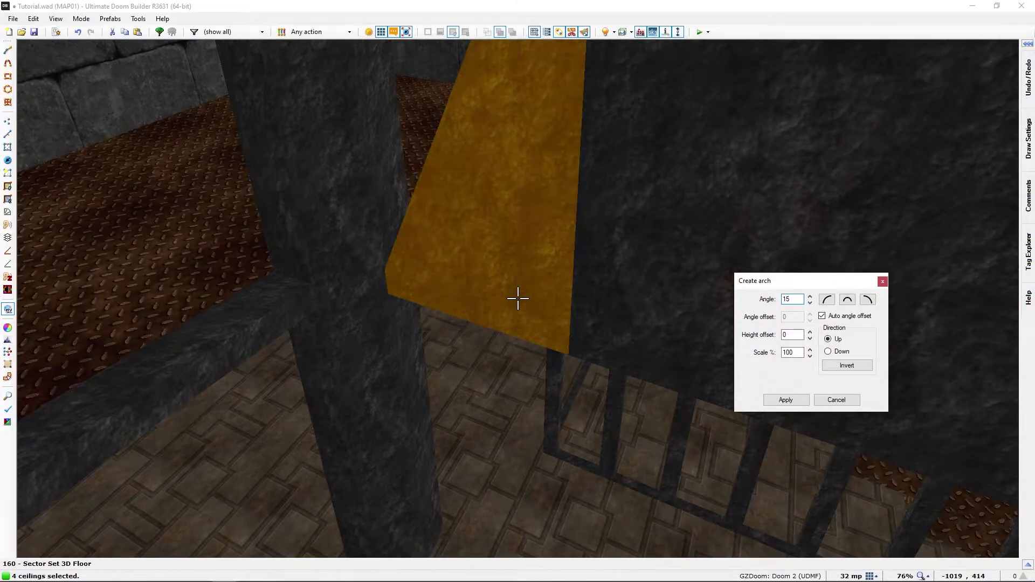
pyautogui.click(783, 402)
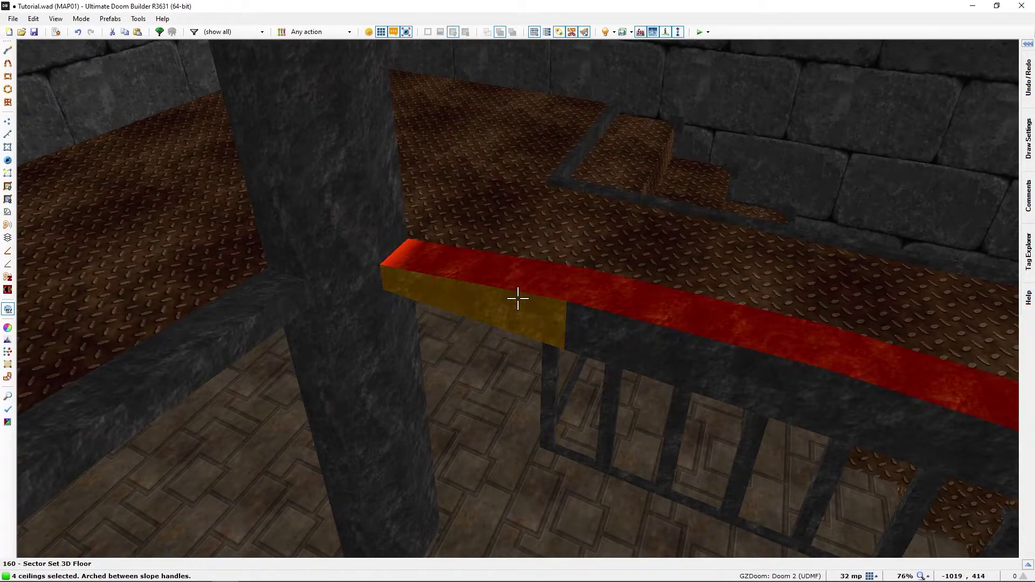
pyautogui.press('c')
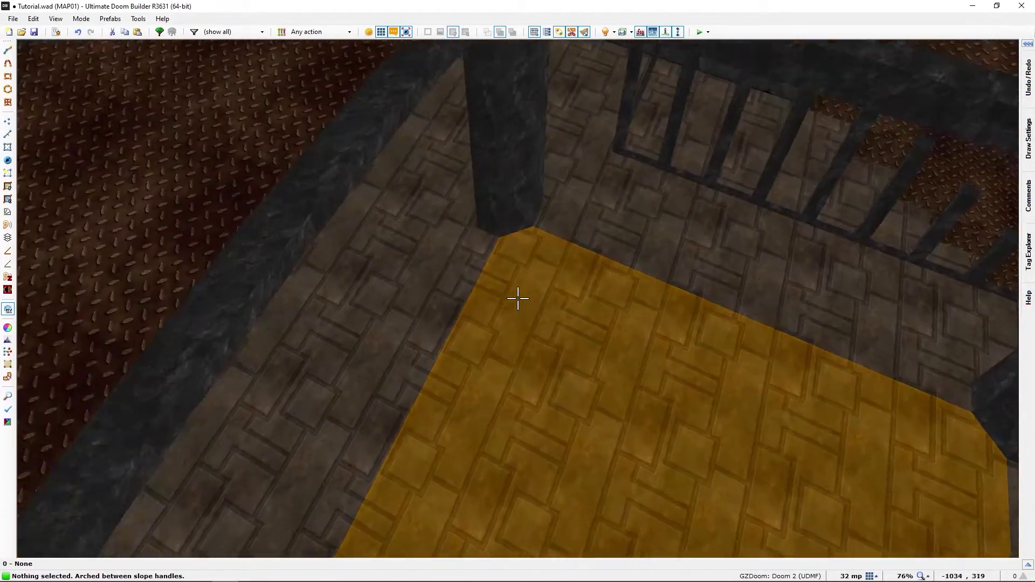
# Step: Select the slope handles at both ends of the same beam's underside, together with its four bottom surfaces
pyautogui.press('w')
pyautogui.press('w')
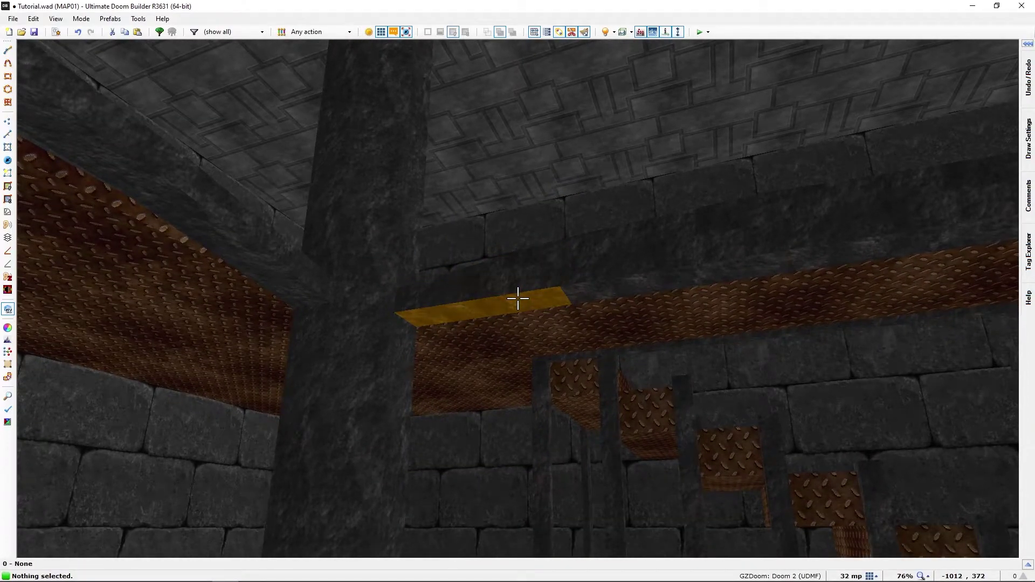
pyautogui.hotkey('alt', 'a')
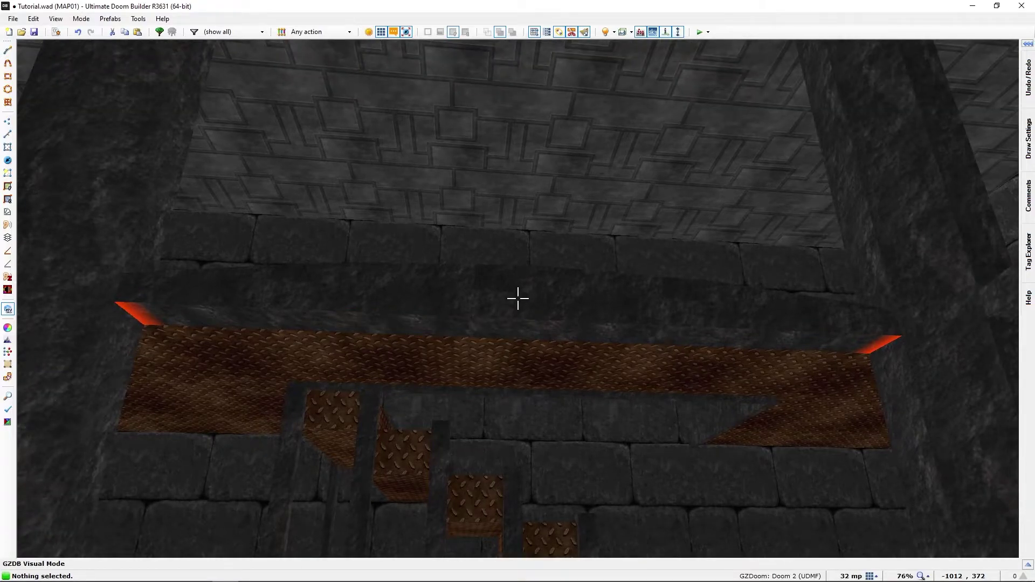
pyautogui.click(518, 298)
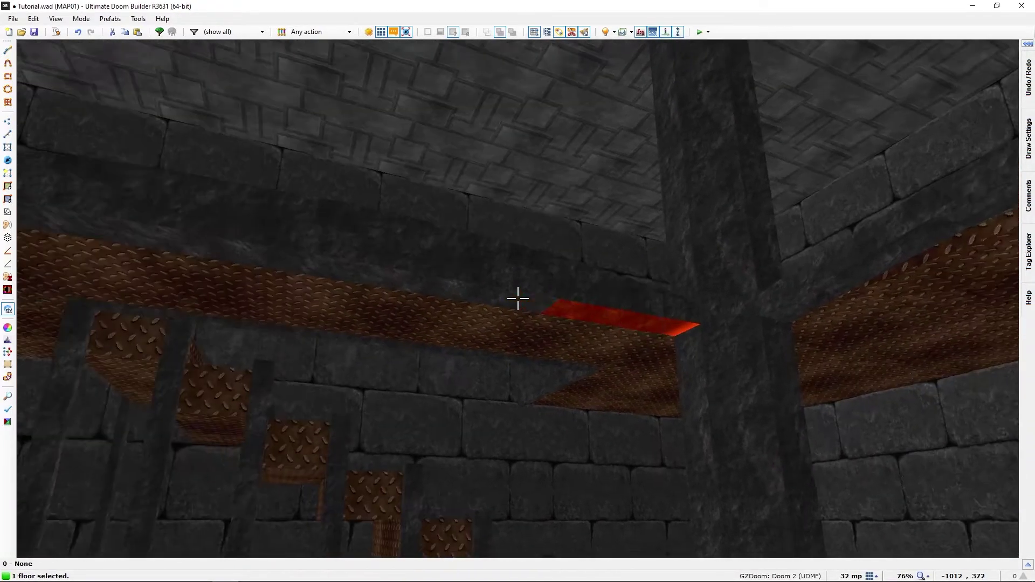
pyautogui.click(517, 298)
pyautogui.click(518, 299)
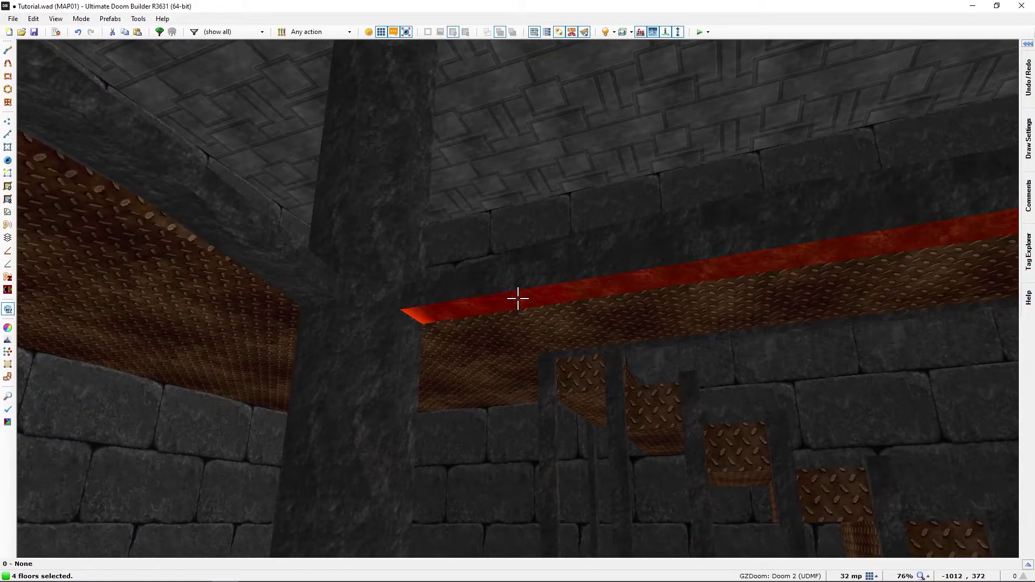
# Step: Arch the underside of the beam above the railing with an angle of 15 degrees and clear the selection
pyautogui.hotkey('alt', 'a')
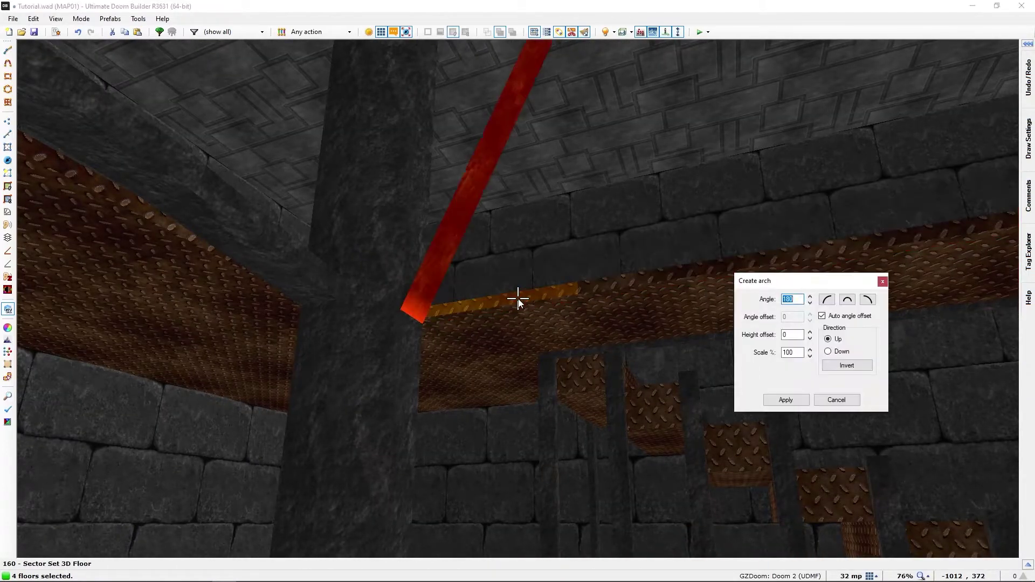
pyautogui.write('15')
pyautogui.click(787, 399)
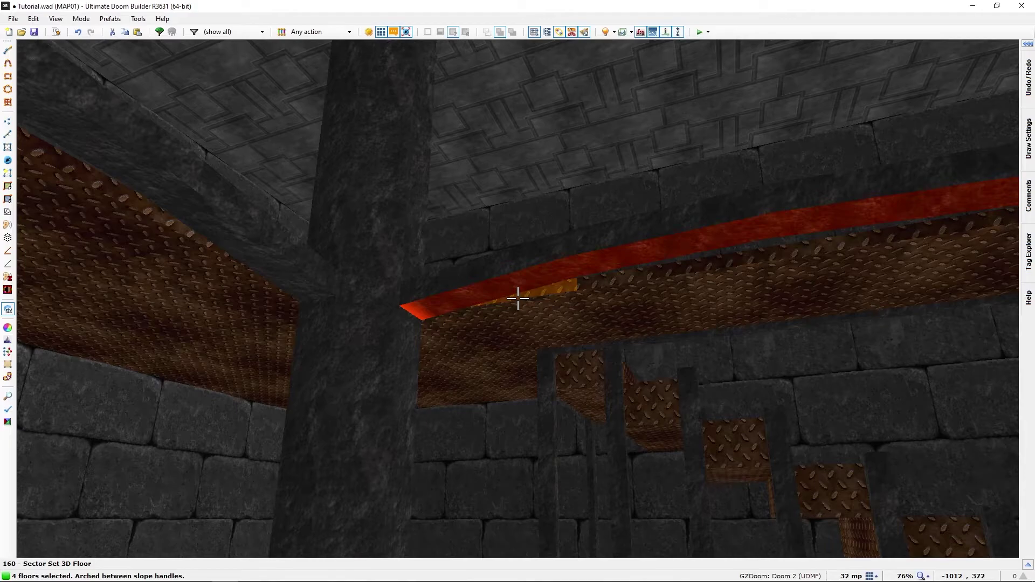
pyautogui.press('c')
# Step: With highlighting off, examine the arched beams, ramp and sloped walkway from around the room, and return to the 2D map view
pyautogui.press('h')
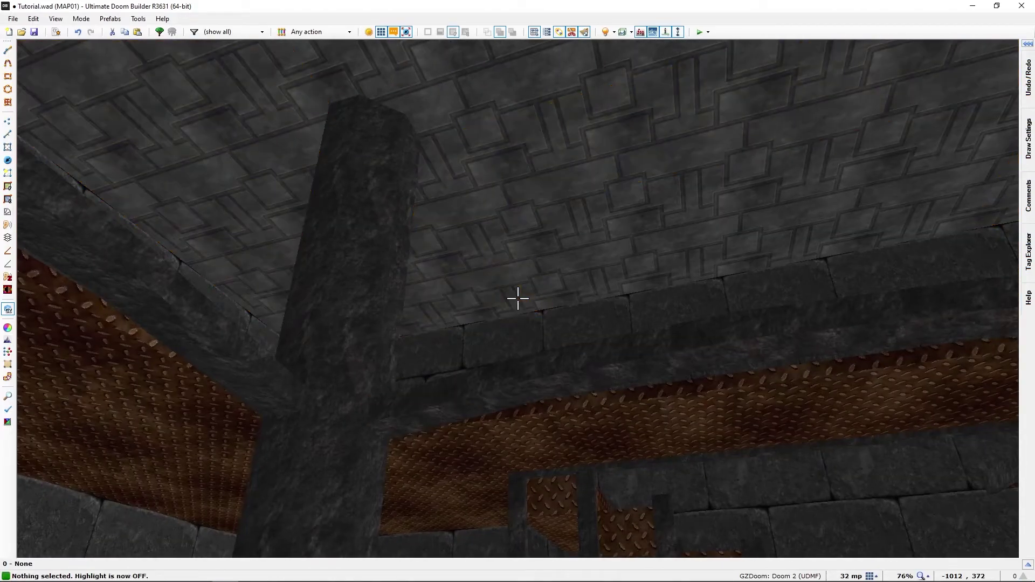
pyautogui.press('w')
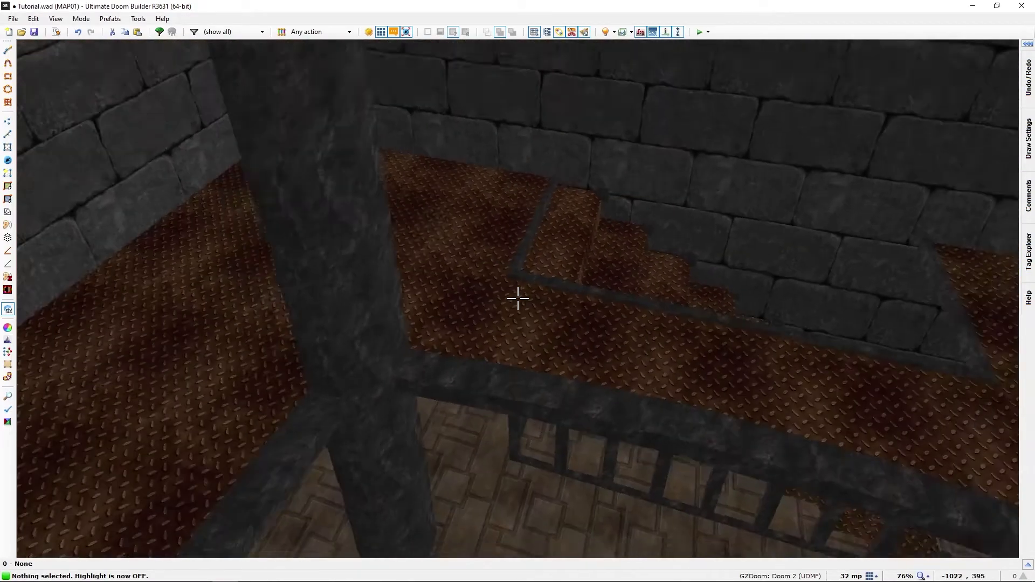
pyautogui.press('w')
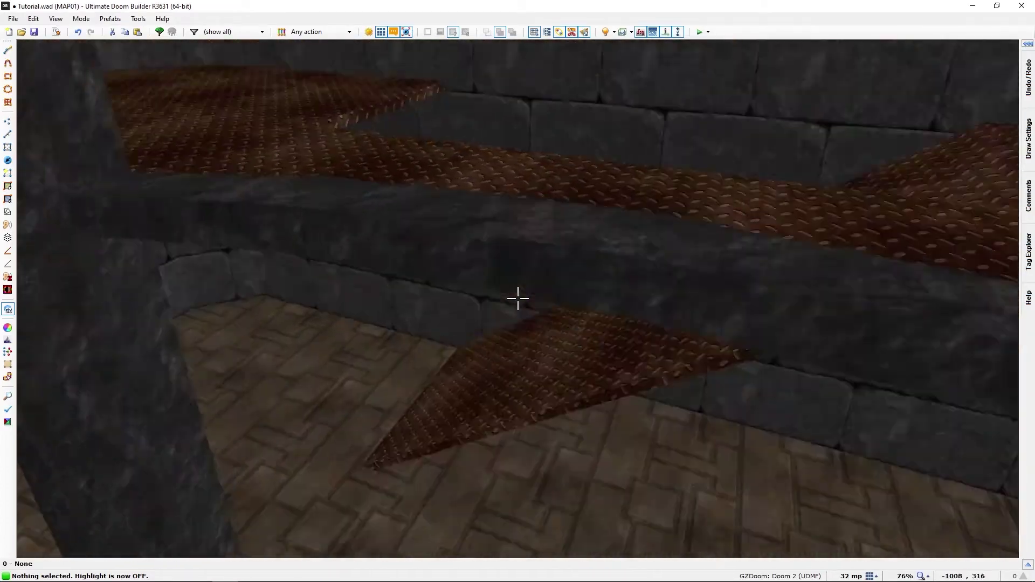
pyautogui.press('w')
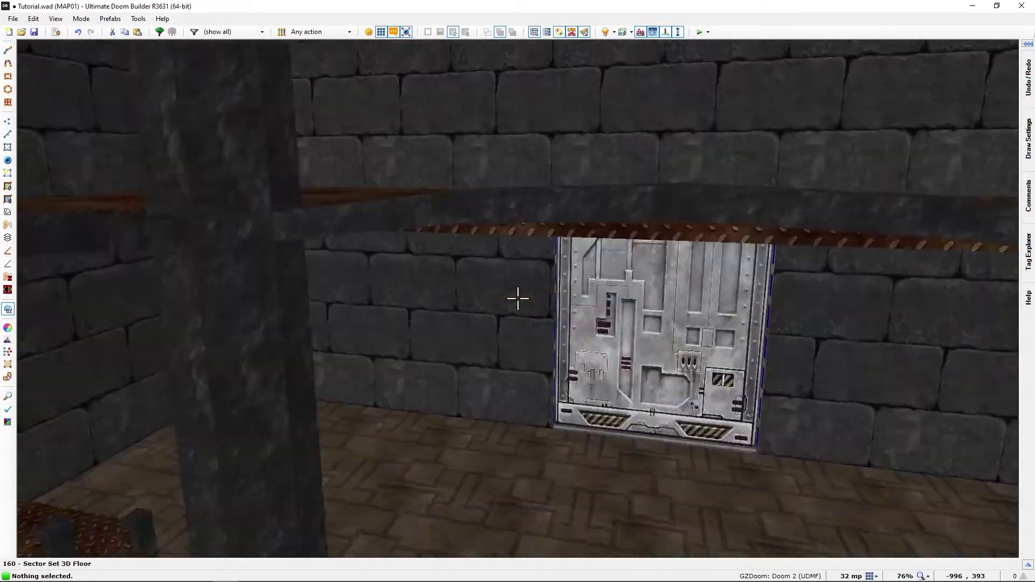
pyautogui.press('w')
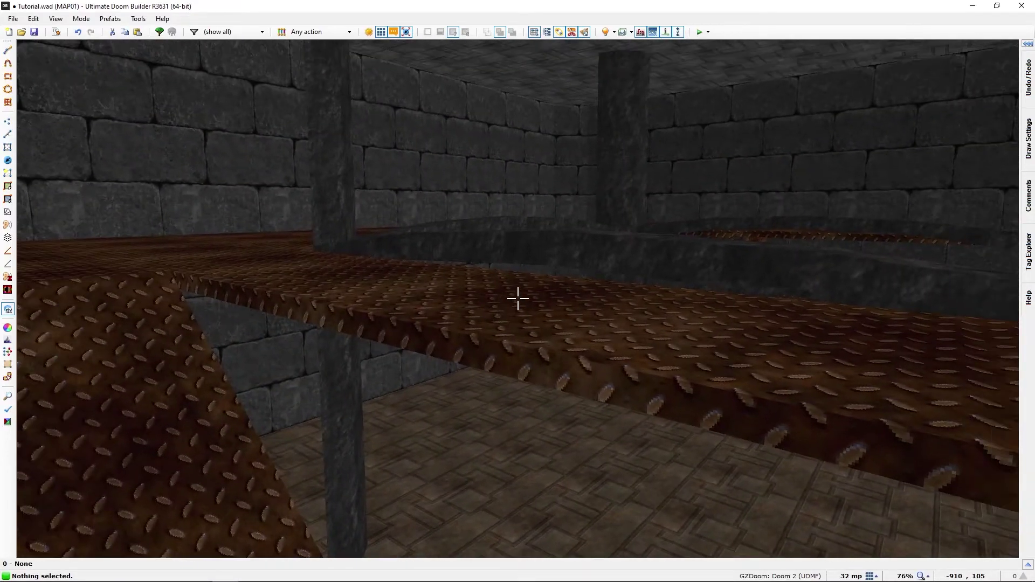
pyautogui.press('w')
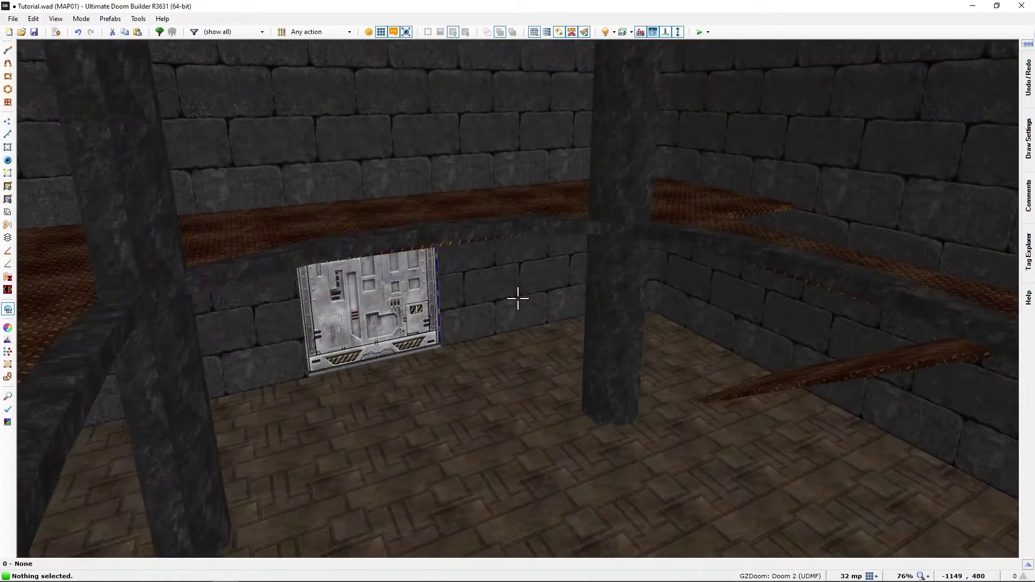
pyautogui.press('e')
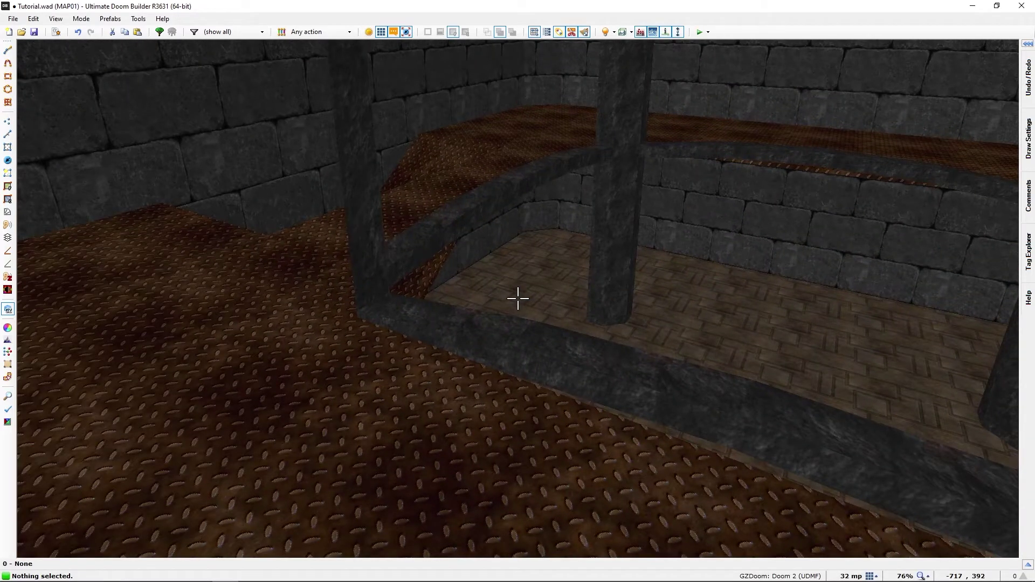
pyautogui.press('s')
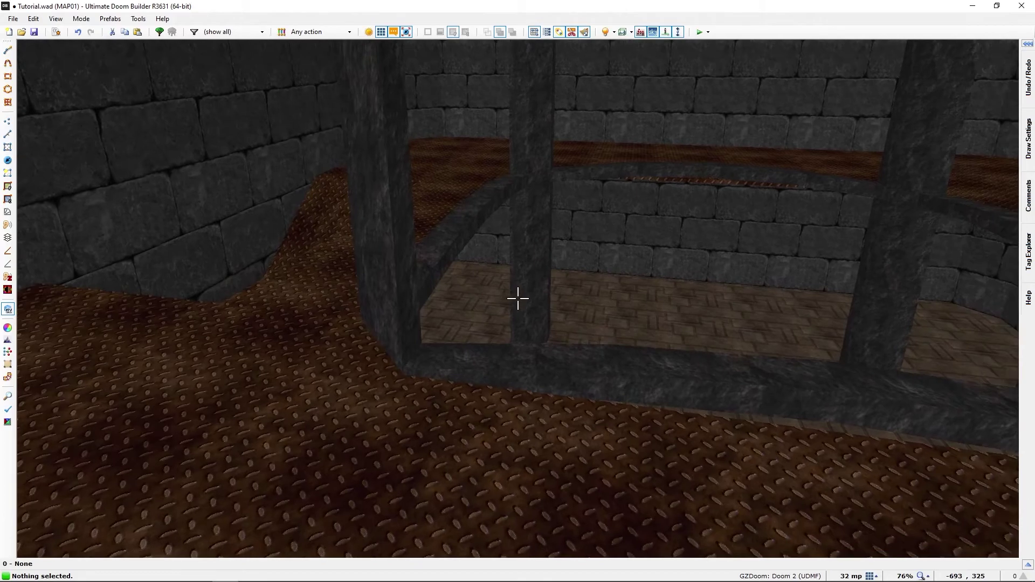
pyautogui.press('s')
pyautogui.press('s')
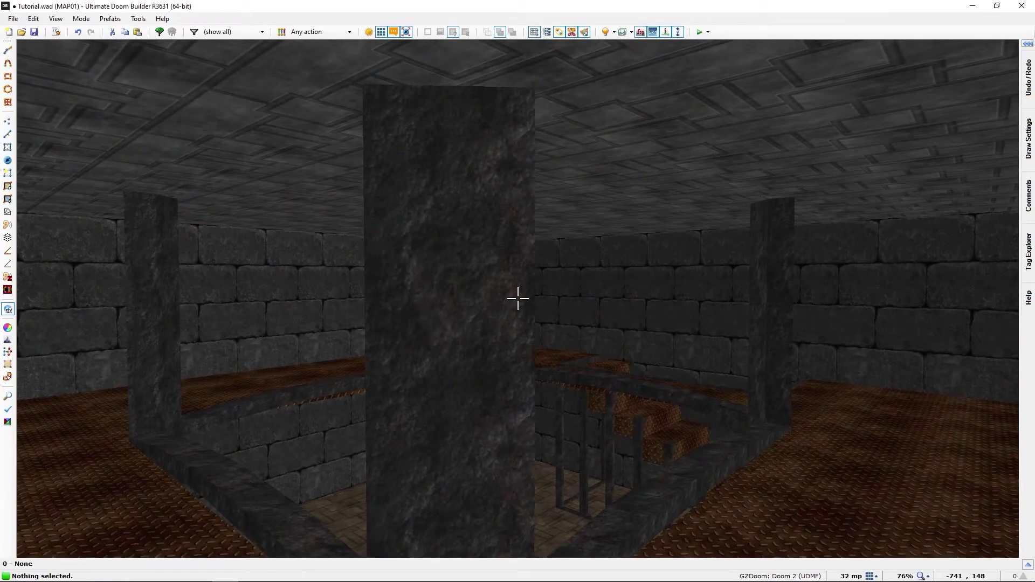
pyautogui.press('q')
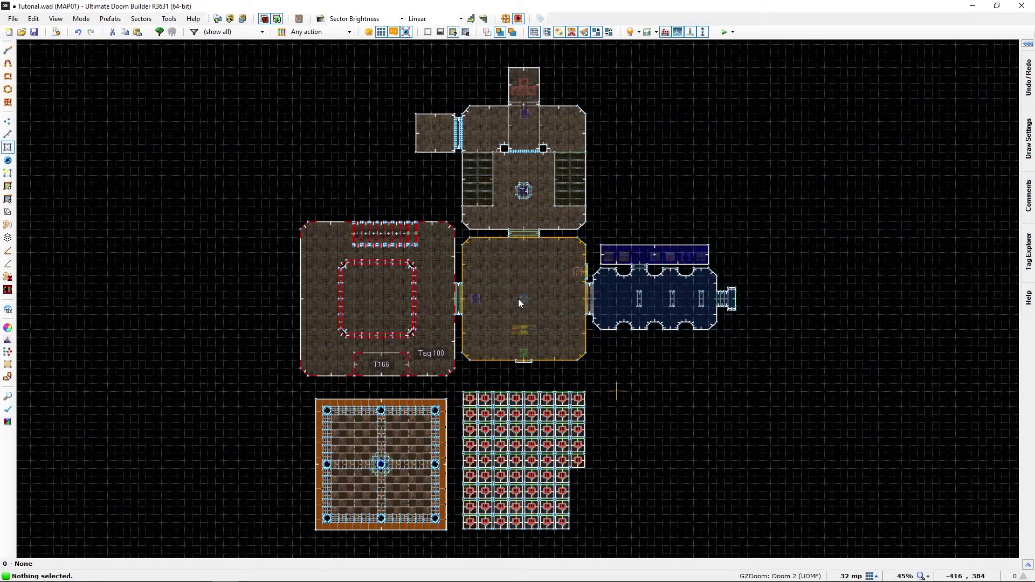